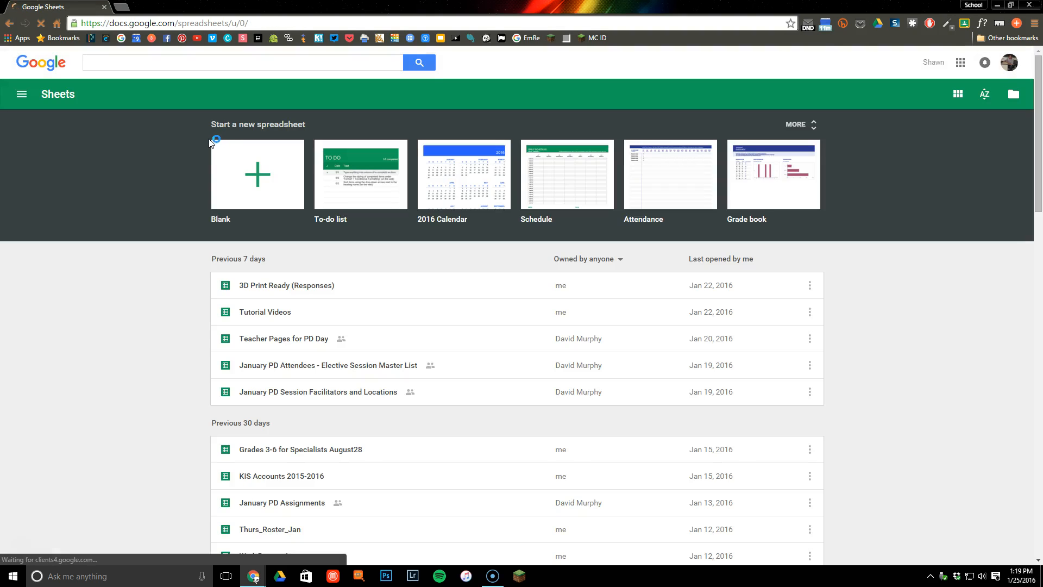
# Create a blank spreadsheet and name it "Grade 6 Budget"
pyautogui.click(261, 180)
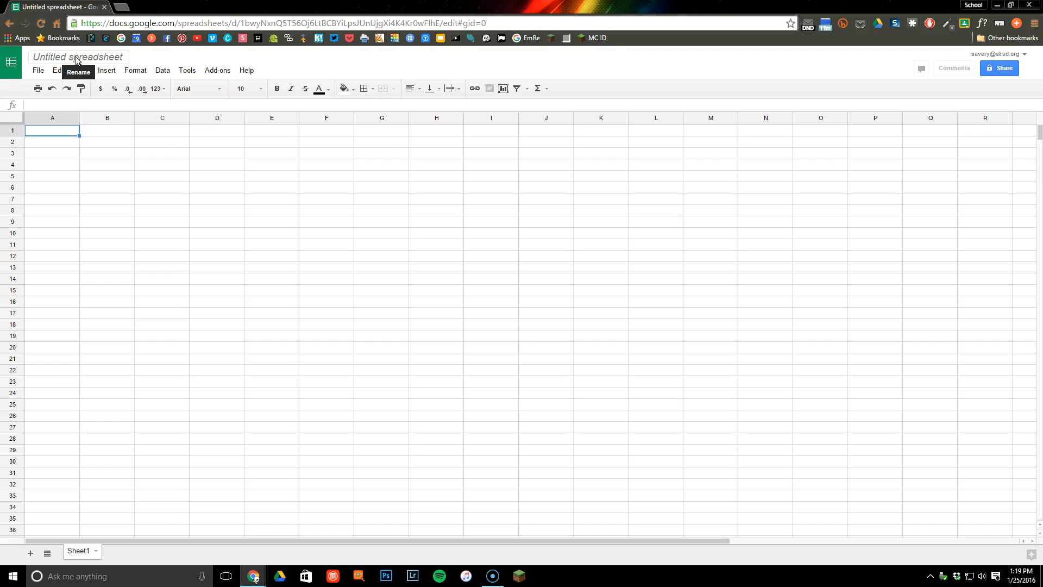
pyautogui.click(86, 57)
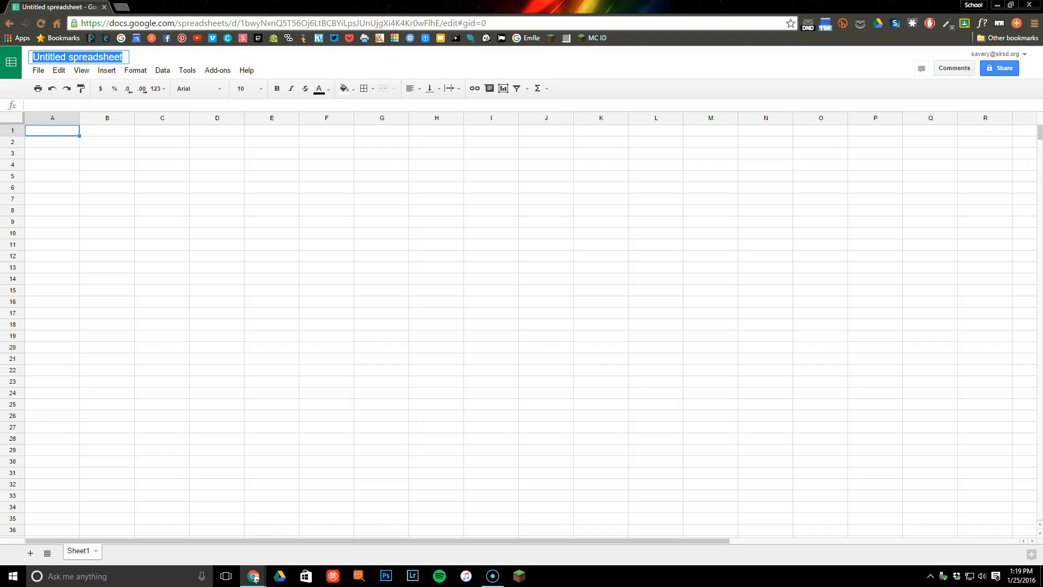
pyautogui.write('Grade 6')
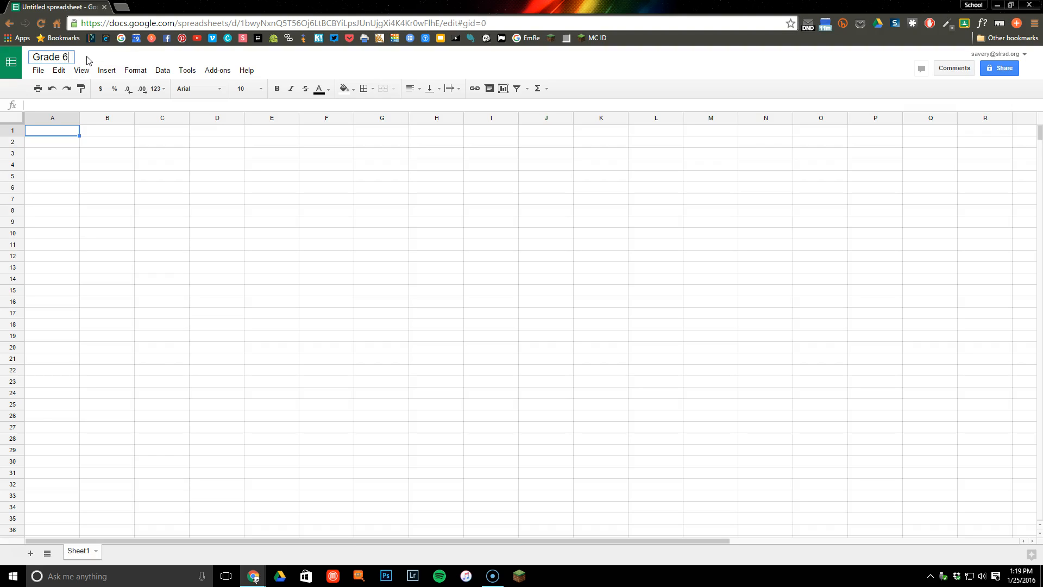
pyautogui.write(' Budget')
pyautogui.click(105, 135)
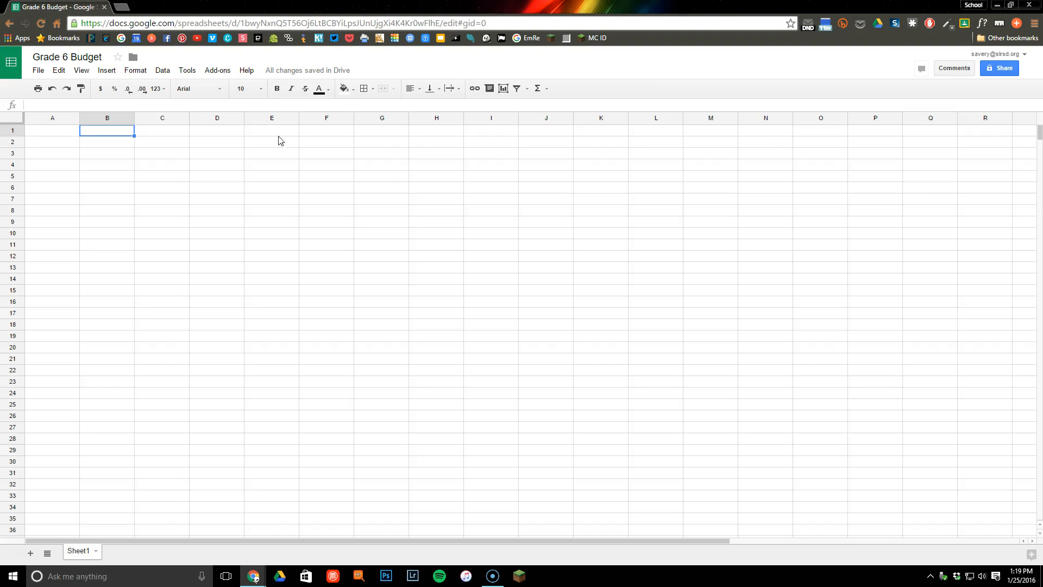
# Widen column A slightly and fill row 1 with the headers Item, Link (URL), Price Per, Quantity and Total Cost
pyautogui.moveTo(80, 118); pyautogui.dragTo(96, 118)
pyautogui.doubleClick(66, 130)
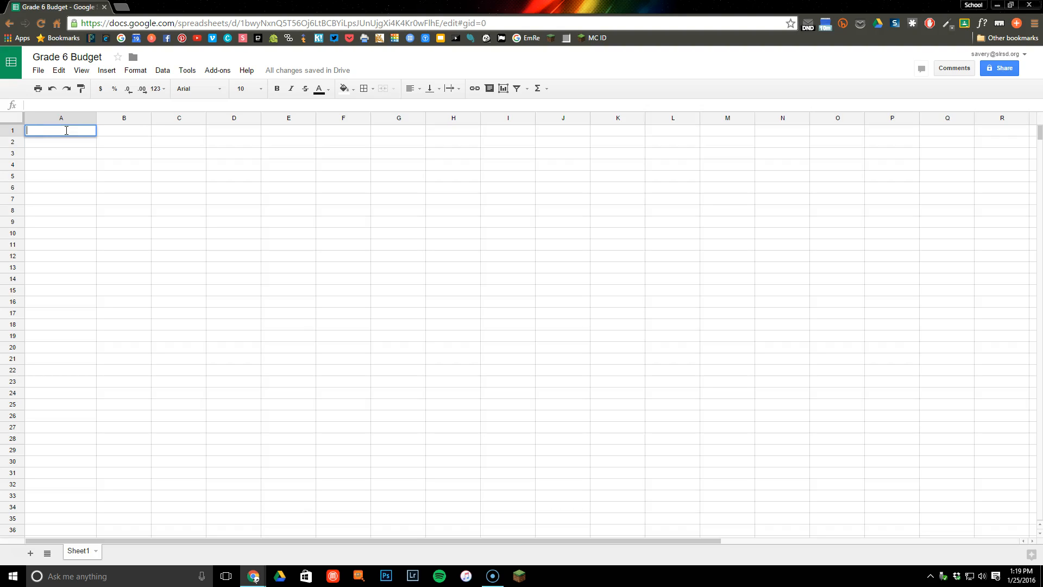
pyautogui.write('Item')
pyautogui.press('Tab')
pyautogui.write('Link (URL')
pyautogui.press('Tab')
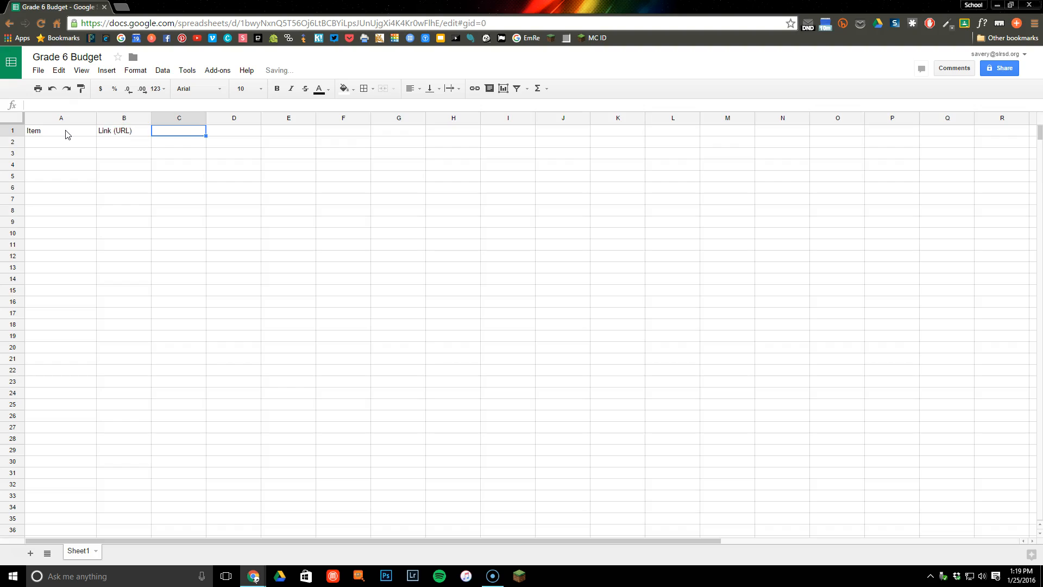
pyautogui.write('Price Per')
pyautogui.press('Tab')
pyautogui.write('Q')
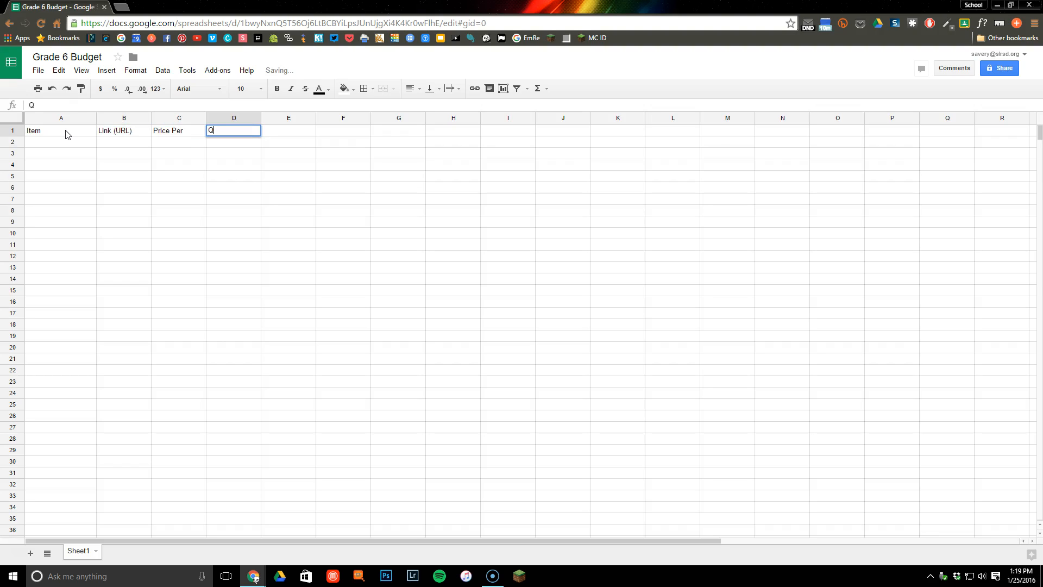
pyautogui.write('uantity')
pyautogui.press('Tab')
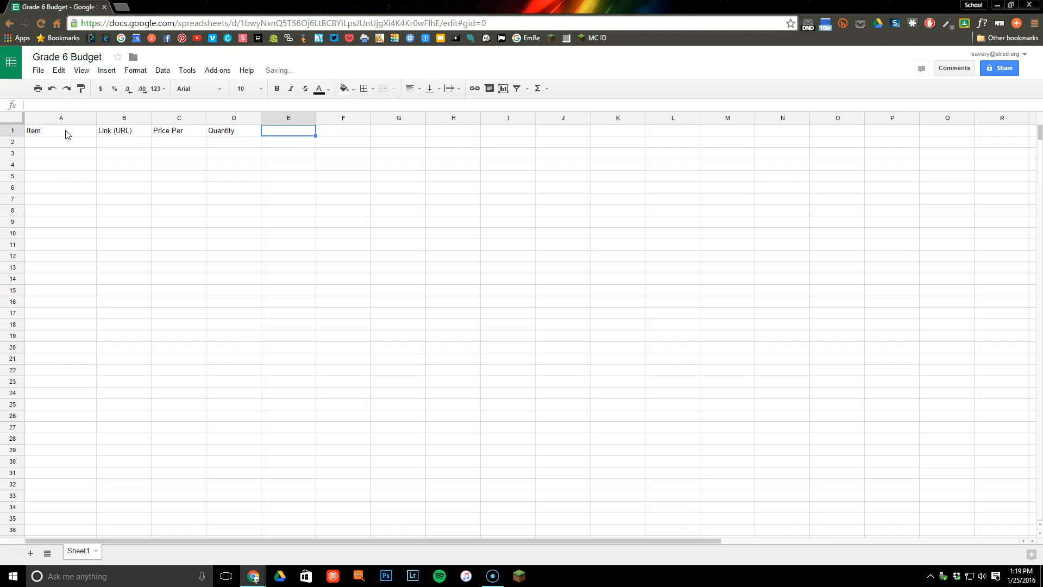
pyautogui.write('Total Cost')
pyautogui.click(104, 143)
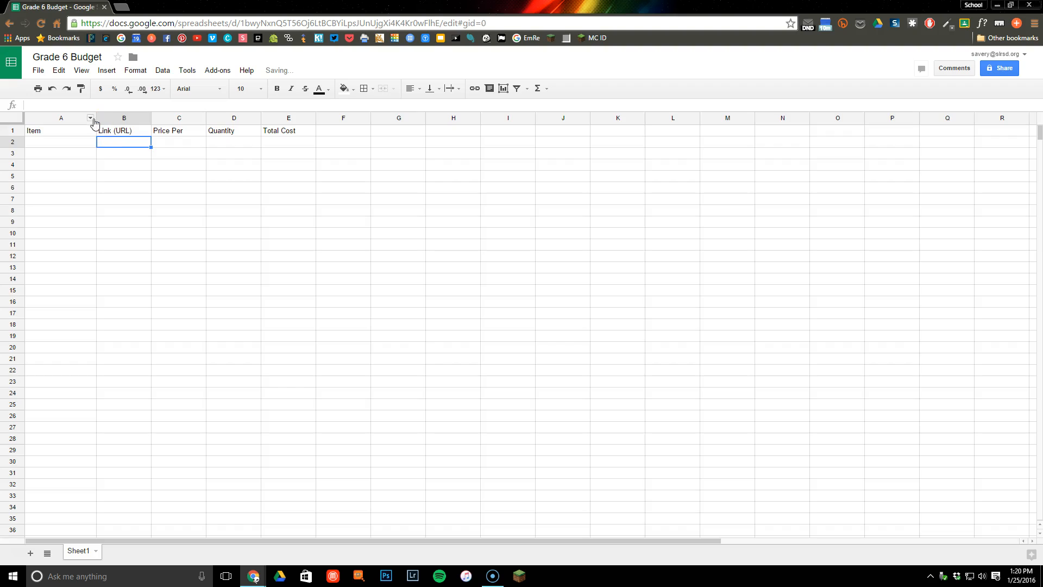
# Widen the Item column slightly and make the Link (URL) column more than twice as wide
pyautogui.moveTo(96, 119); pyautogui.dragTo(108, 121)
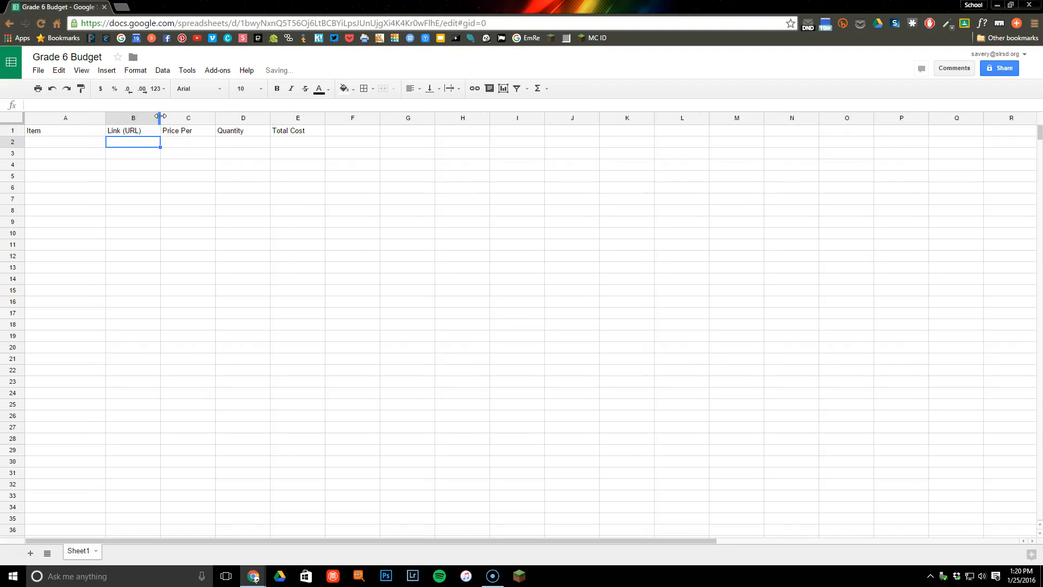
pyautogui.moveTo(160, 118); pyautogui.dragTo(215, 118)
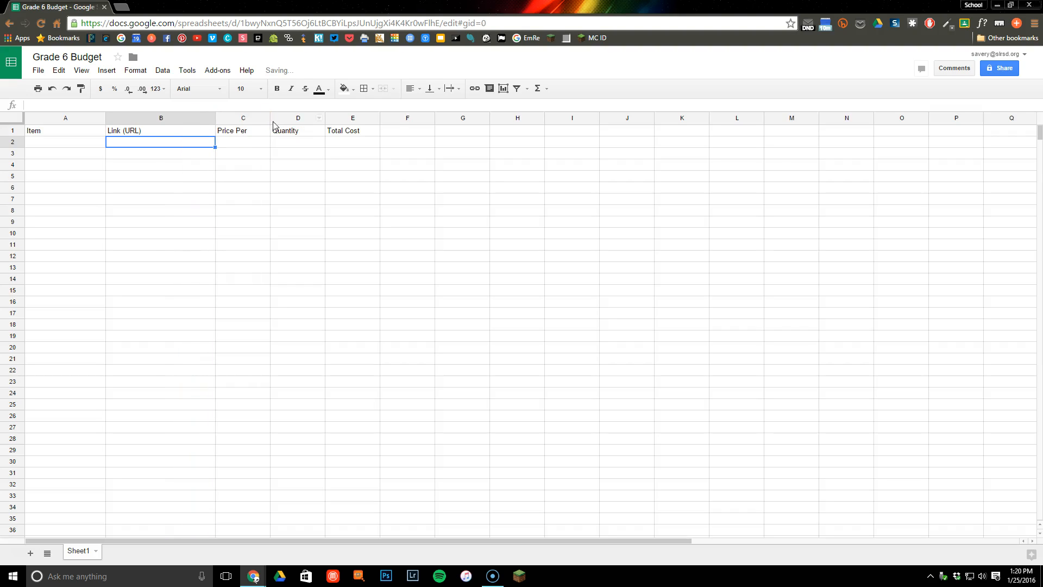
pyautogui.moveTo(214, 117); pyautogui.dragTo(241, 118)
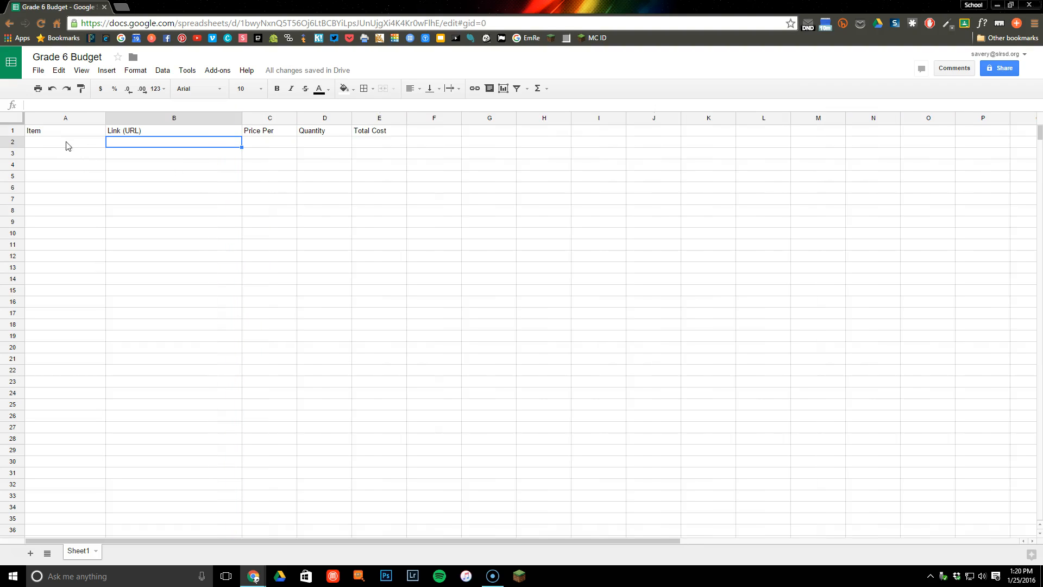
# Enter the label Budget in G3 and the amount $1,000 in H3
pyautogui.click(504, 158)
pyautogui.doubleClick(504, 158)
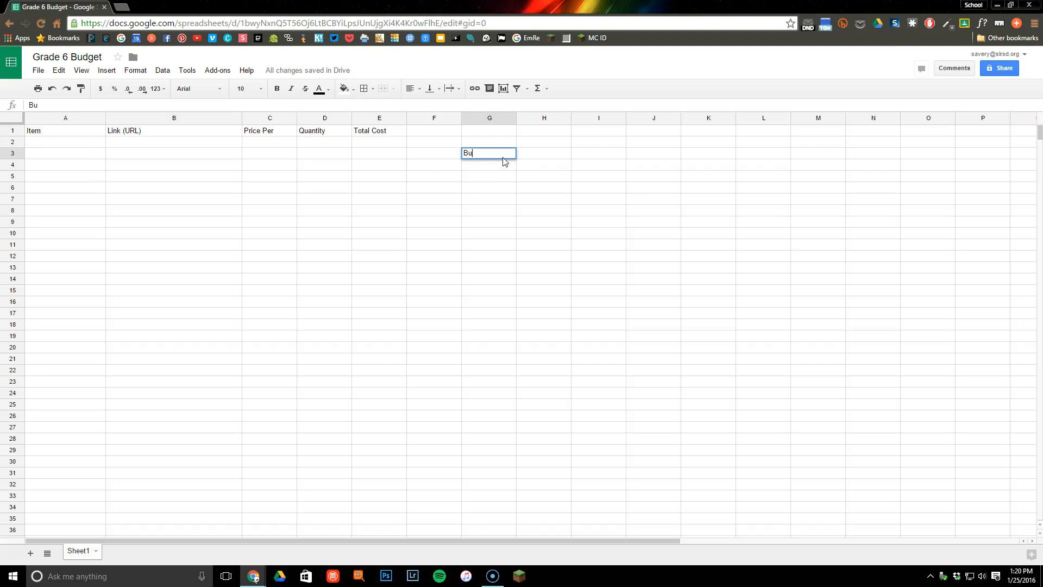
pyautogui.press('Tab')
pyautogui.write('$1')
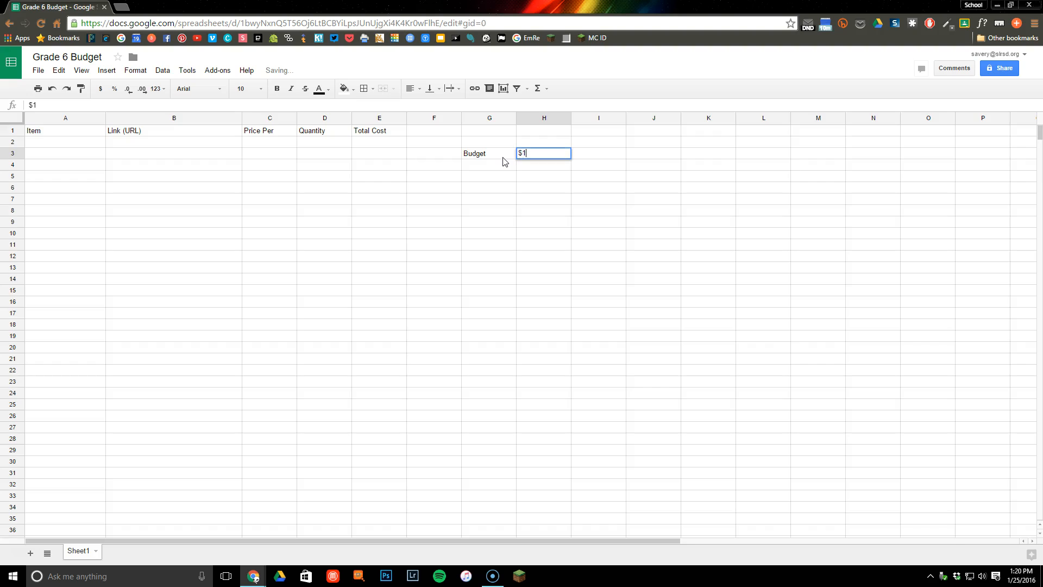
pyautogui.write(',000')
pyautogui.click(502, 166)
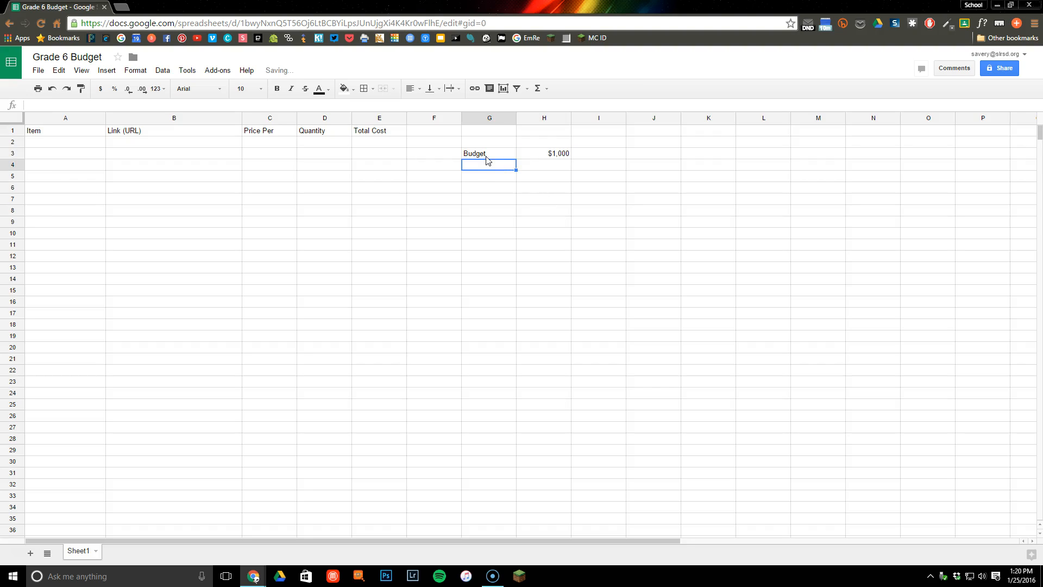
# Apply all borders to the budget label and amount in G3:H3
pyautogui.click(541, 157)
pyautogui.moveTo(541, 159); pyautogui.dragTo(508, 161)
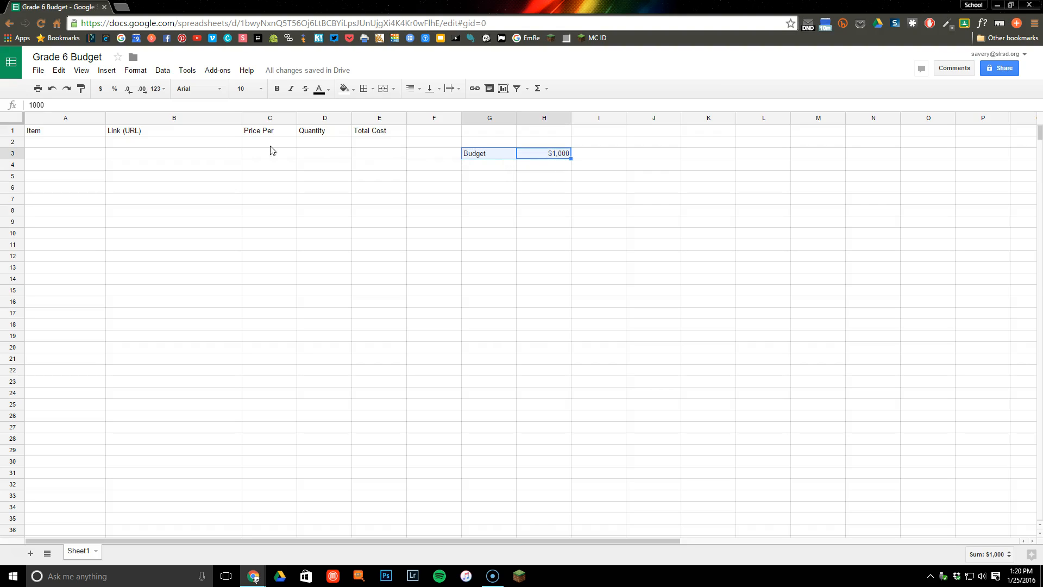
pyautogui.click(366, 93)
pyautogui.click(369, 109)
pyautogui.click(536, 187)
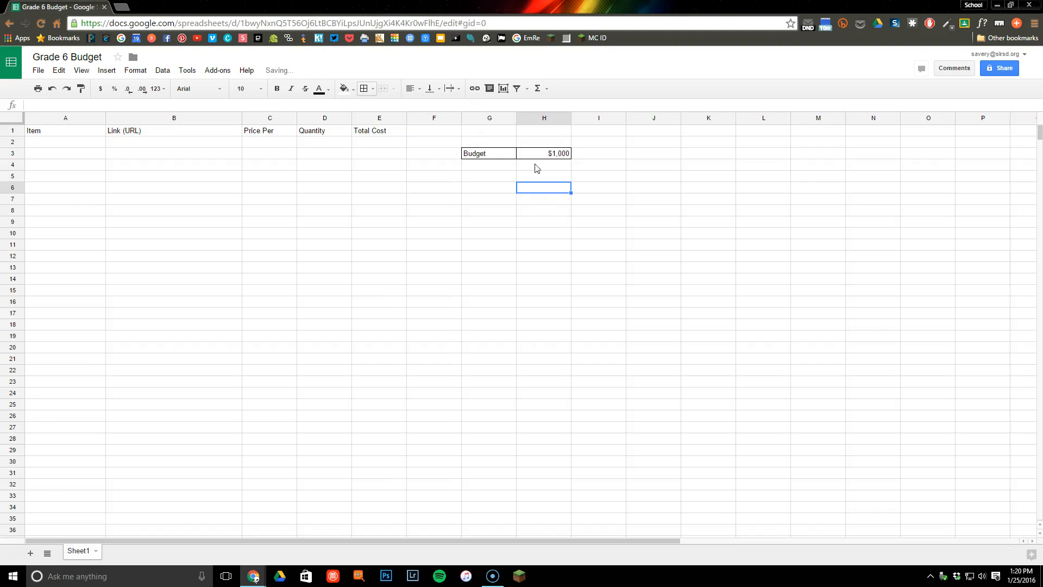
# Apply all borders to the item table range A1:E20
pyautogui.moveTo(392, 132); pyautogui.dragTo(70, 347)
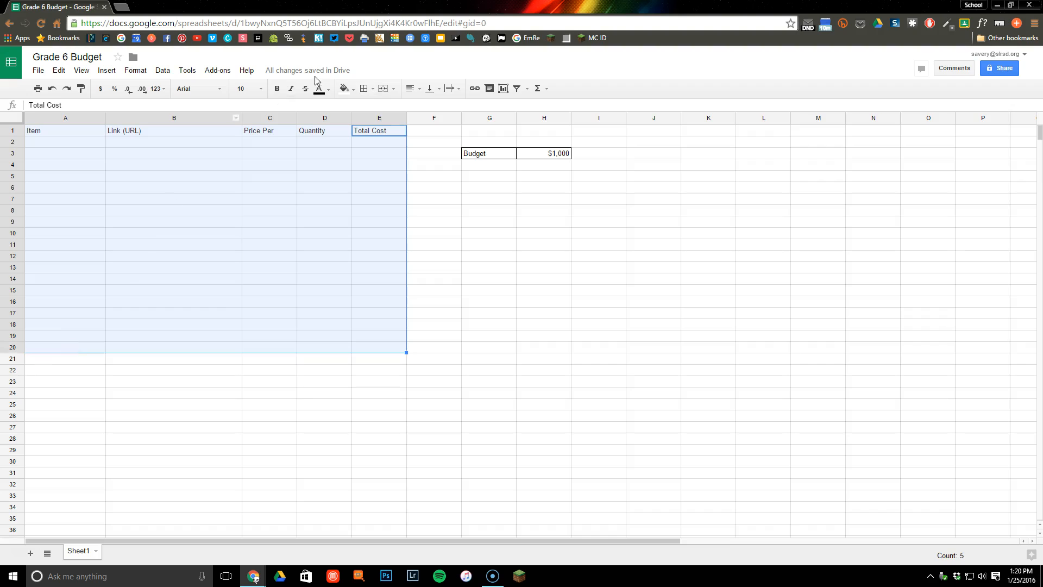
pyautogui.click(369, 89)
pyautogui.click(369, 109)
pyautogui.click(265, 237)
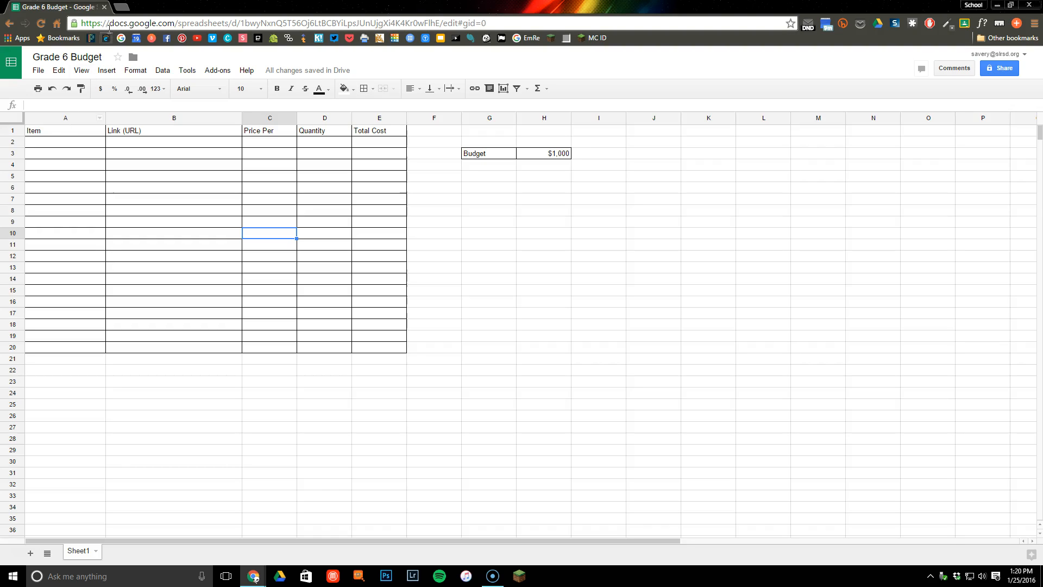
# Load amazon.com in a new browser tab and open the product page of the HAVIT HV-MS976GT wireless gaming mouse
pyautogui.click(123, 7)
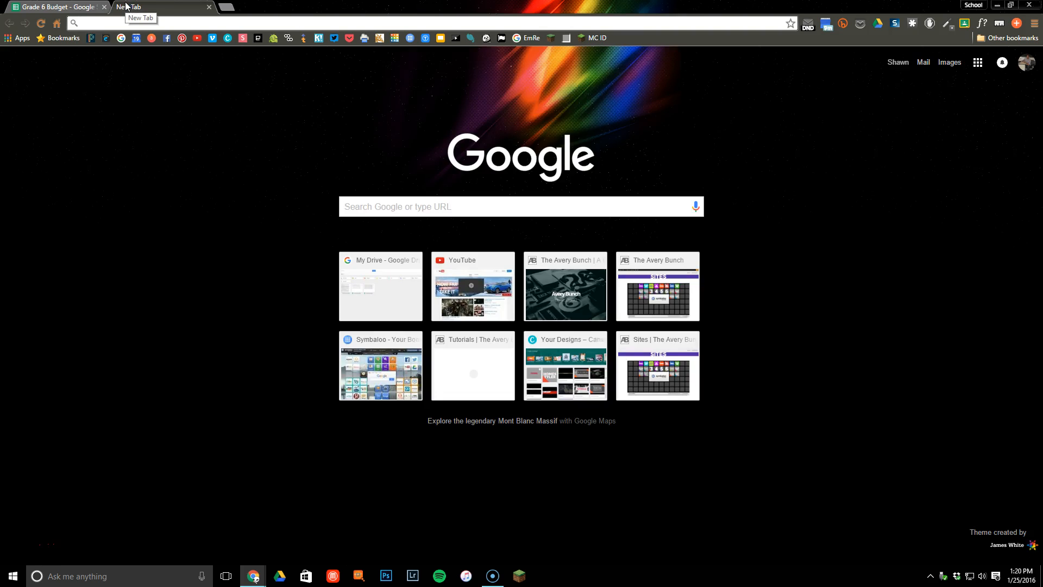
pyautogui.write('amazon.com')
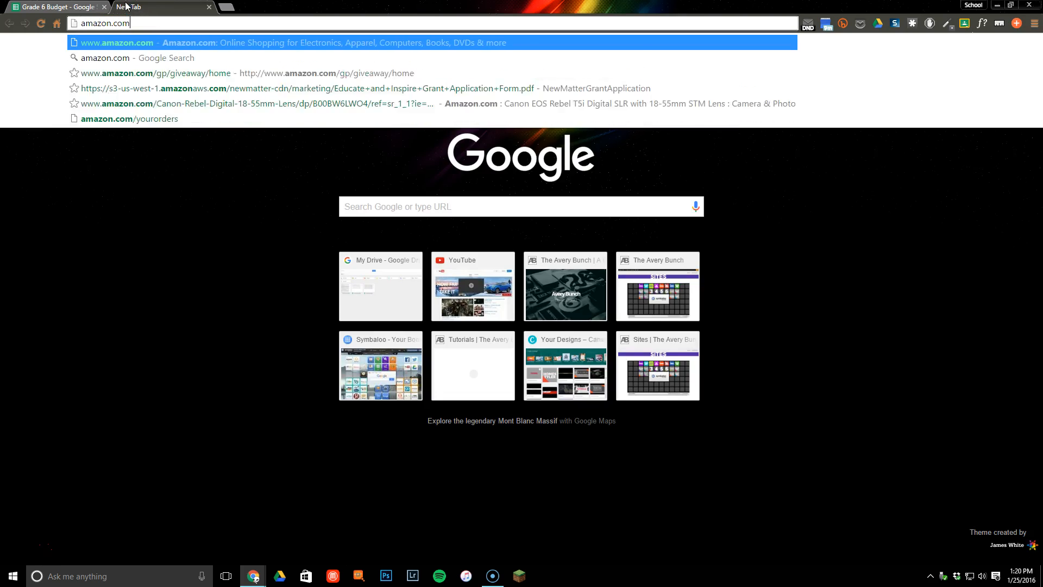
pyautogui.press('Return')
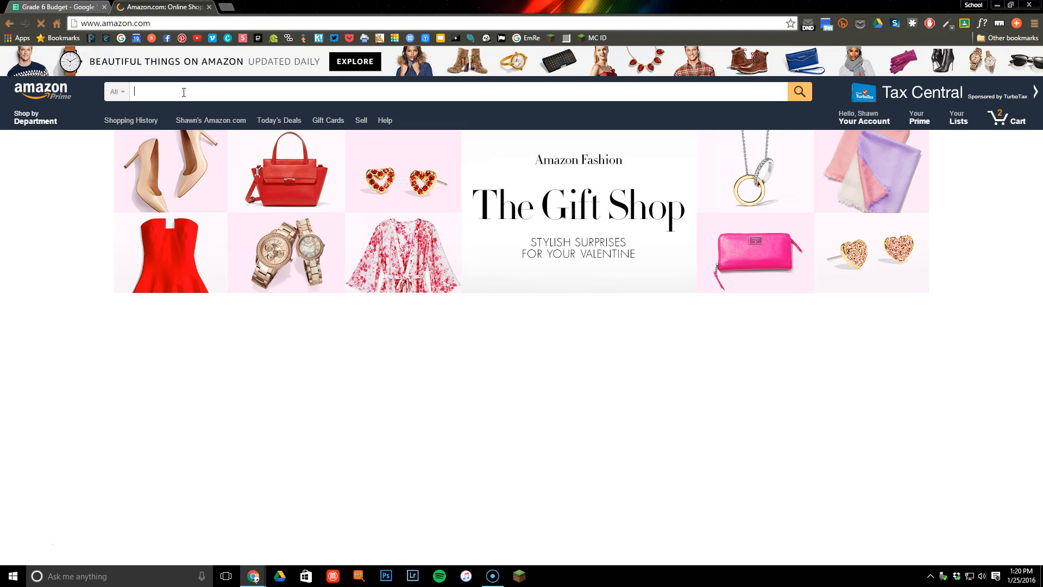
pyautogui.write('m')
pyautogui.press('BackSpace')
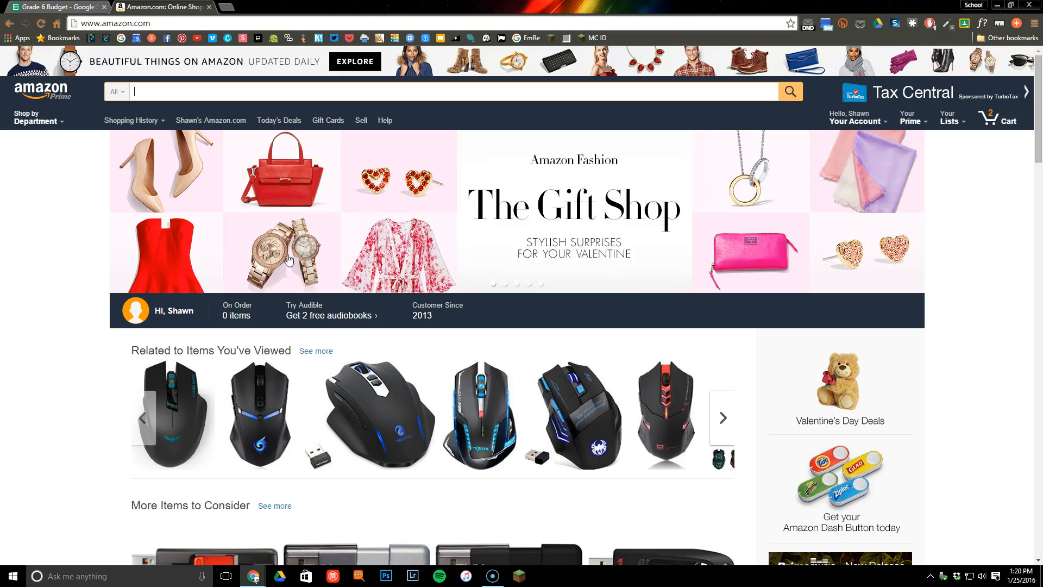
pyautogui.scroll(-1, 288, 261)
pyautogui.click(180, 363)
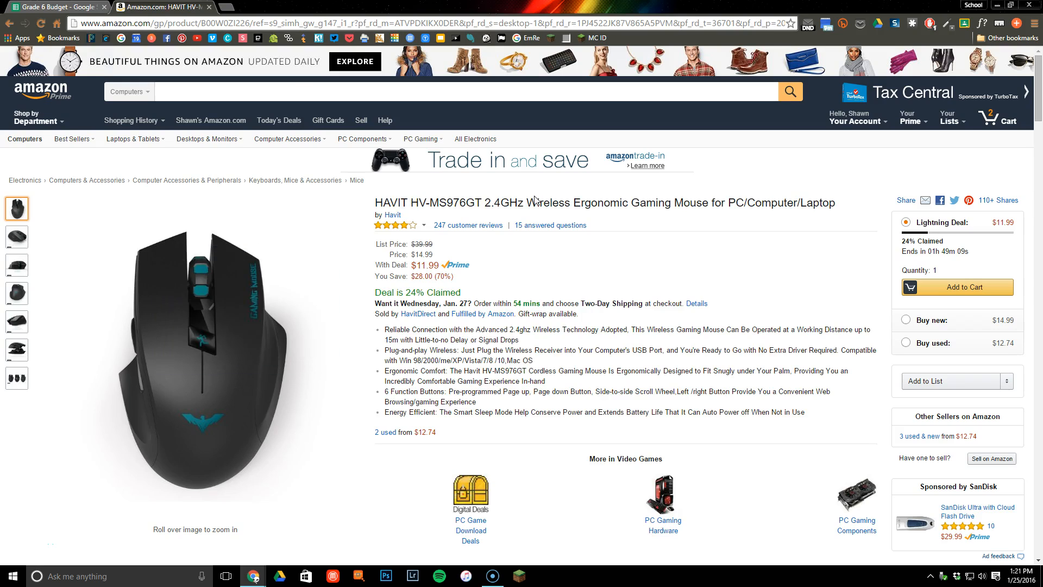
# Copy the full web address of the gaming mouse product page
pyautogui.click(300, 24)
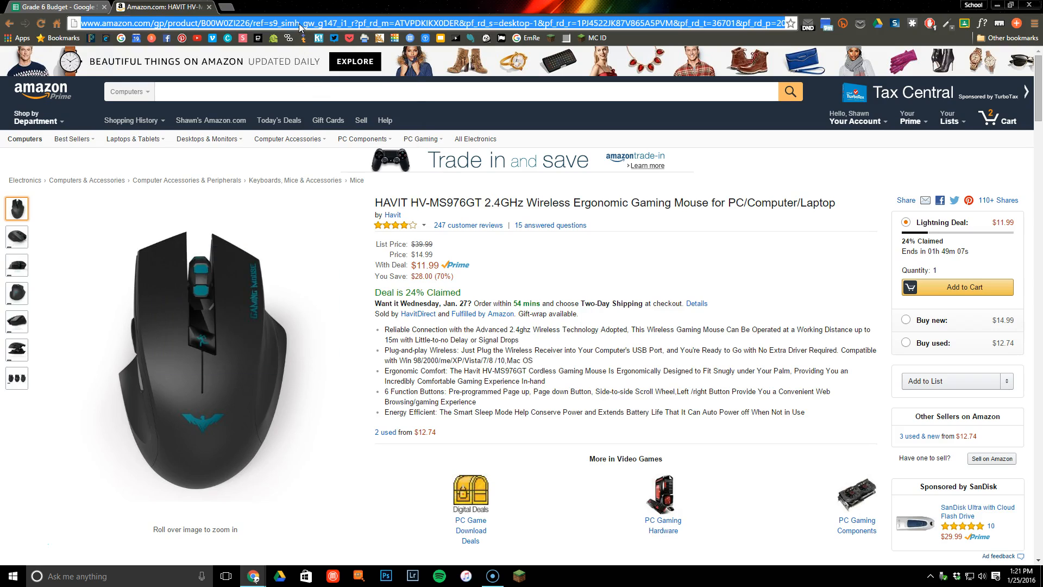
pyautogui.rightClick(300, 25)
pyautogui.click(317, 62)
pyautogui.click(277, 23)
pyautogui.doubleClick(278, 24)
pyautogui.click(277, 23)
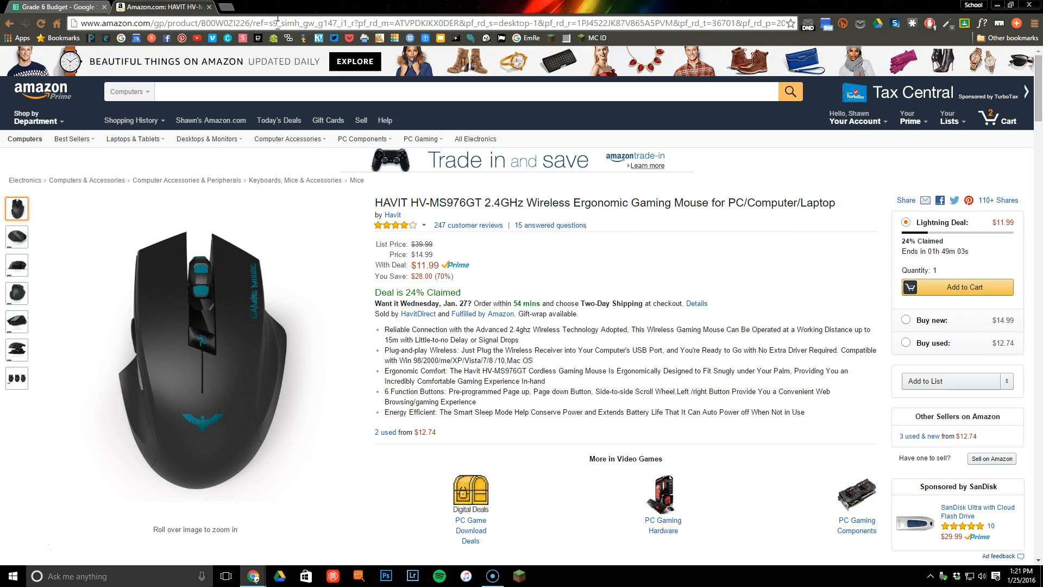
pyautogui.tripleClick(280, 24)
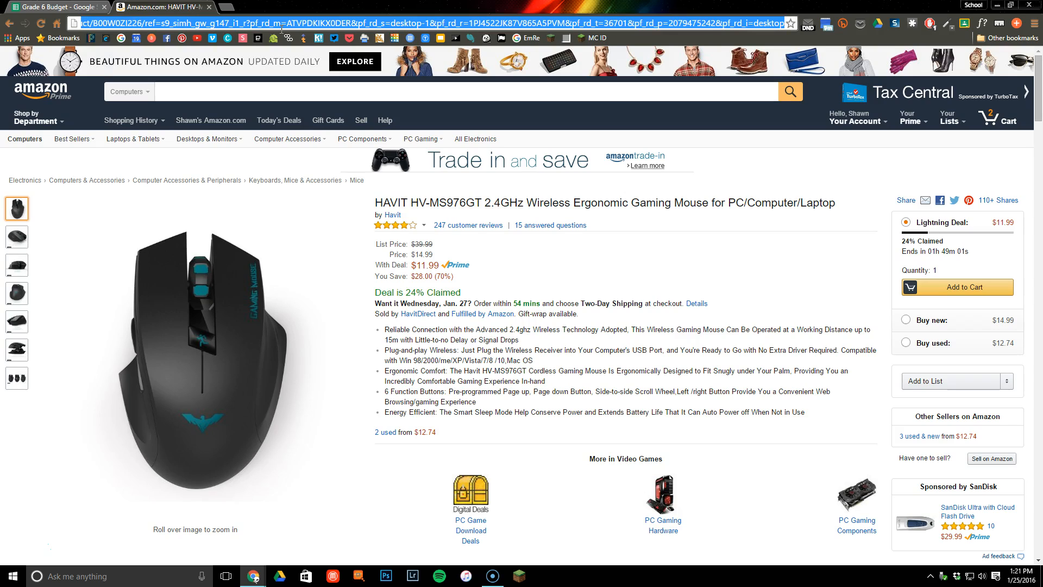
pyautogui.rightClick(282, 25)
pyautogui.click(303, 64)
# Return to the Grade 6 Budget sheet, enter Gaming Mouse in A2 and paste the copied product link into B2
pyautogui.click(57, 7)
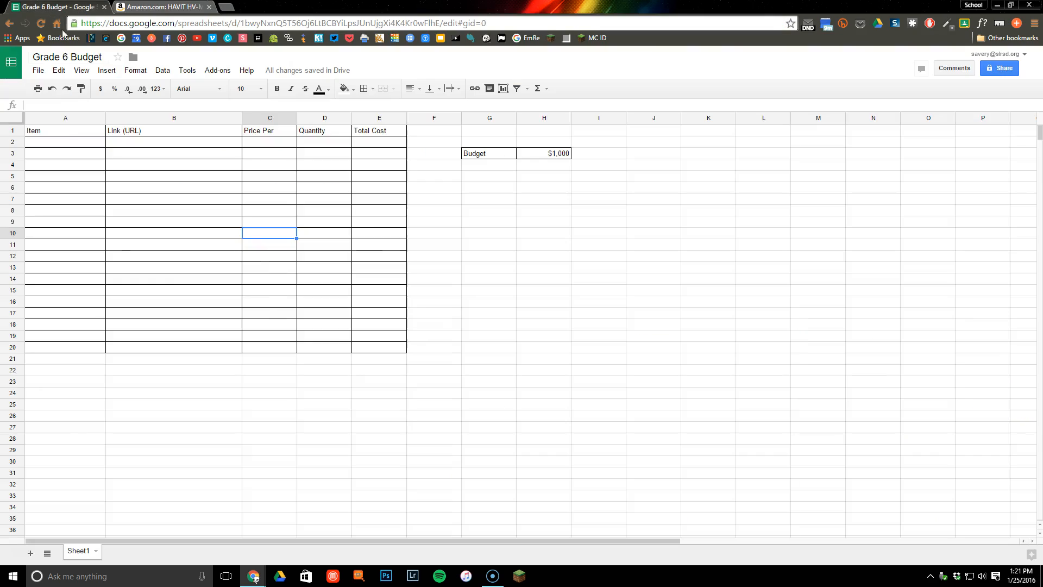
pyautogui.click(54, 138)
pyautogui.doubleClick(55, 145)
pyautogui.write('Gaming Mouse')
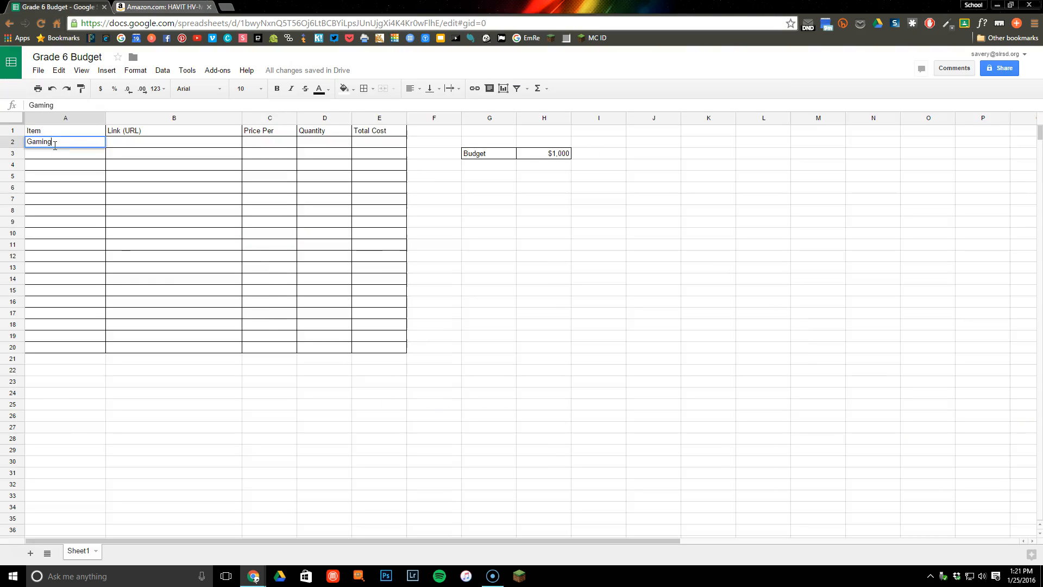
pyautogui.press('Tab')
pyautogui.hotkey('ctrl', 'v')
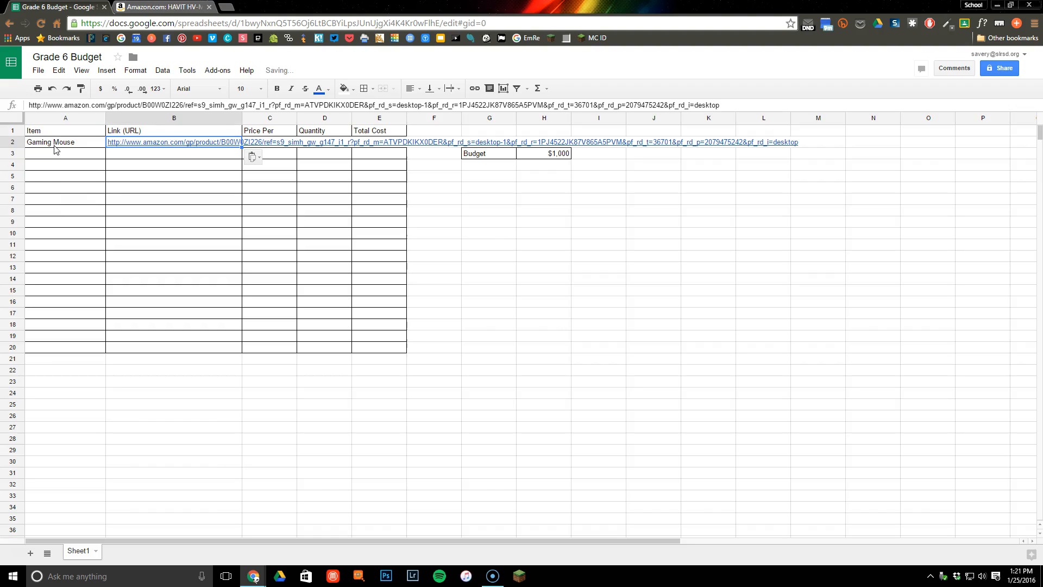
# Try widening column B until the whole product link fits, and undo the change
pyautogui.click(142, 167)
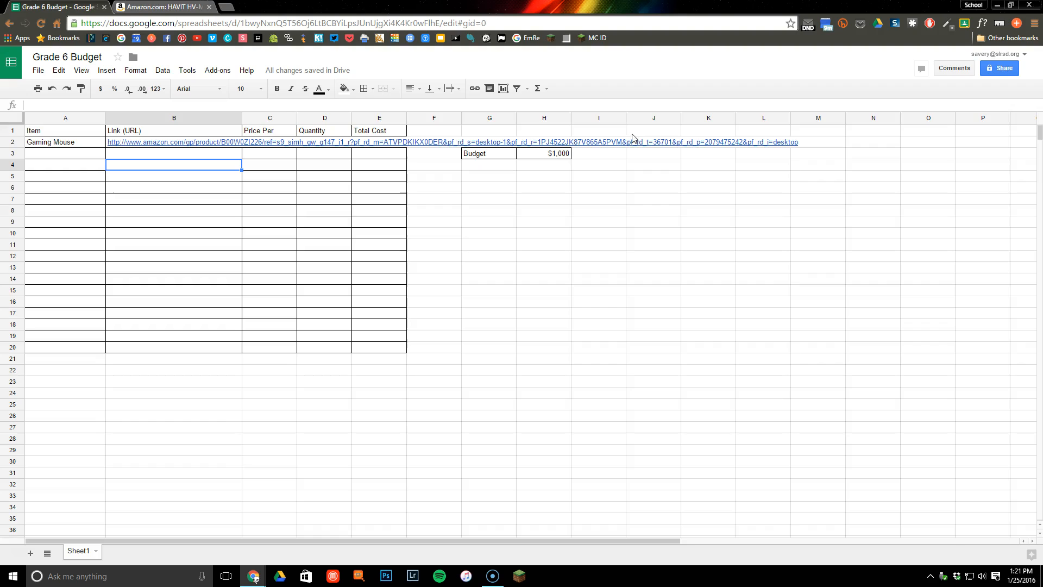
pyautogui.moveTo(242, 120); pyautogui.dragTo(810, 120)
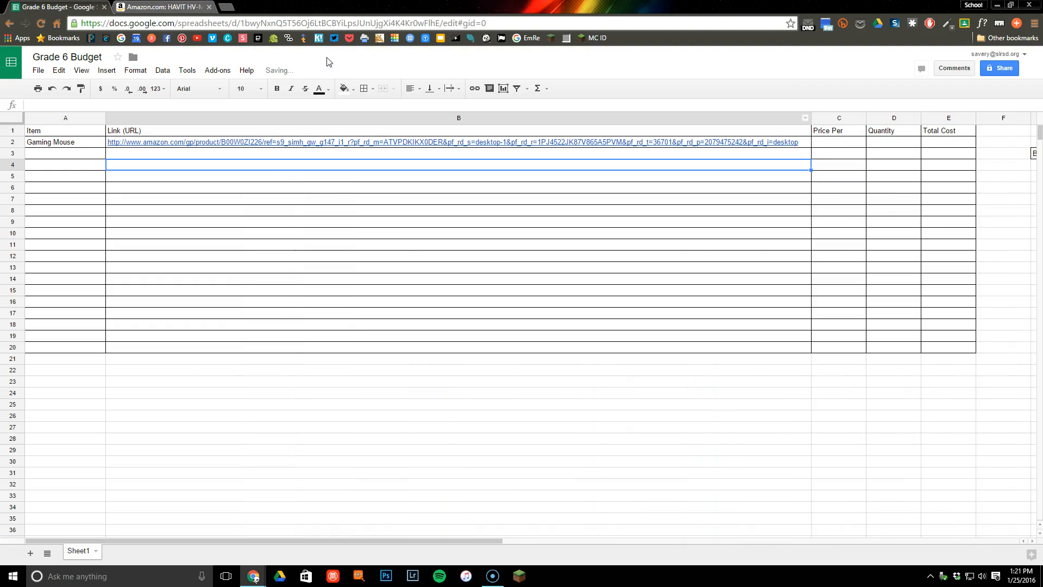
pyautogui.click(52, 89)
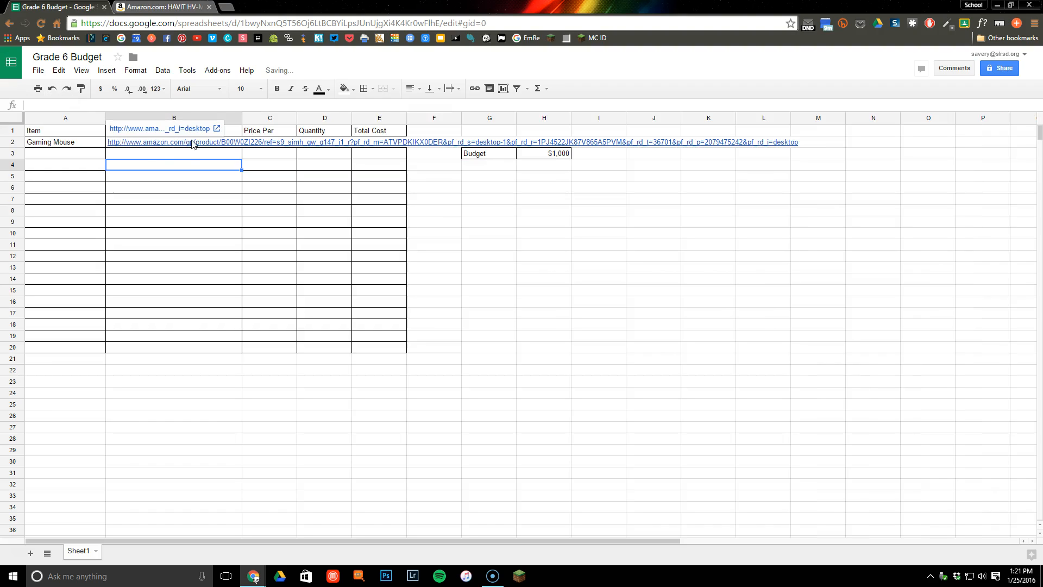
# Set the text wrapping of the product link in B2 to Clip
pyautogui.click(191, 143)
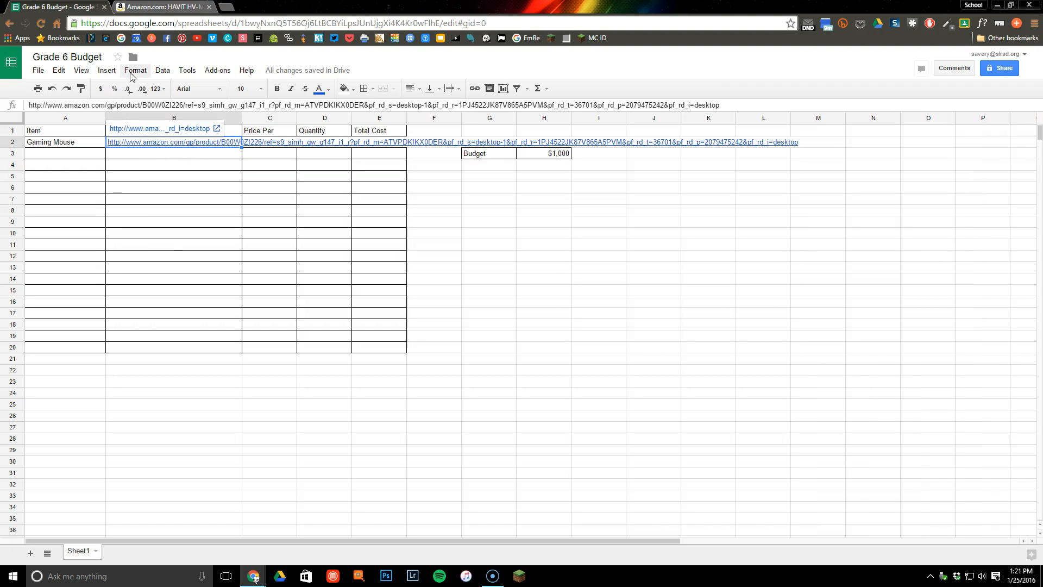
pyautogui.click(134, 72)
pyautogui.moveTo(184, 228)
pyautogui.click(261, 260)
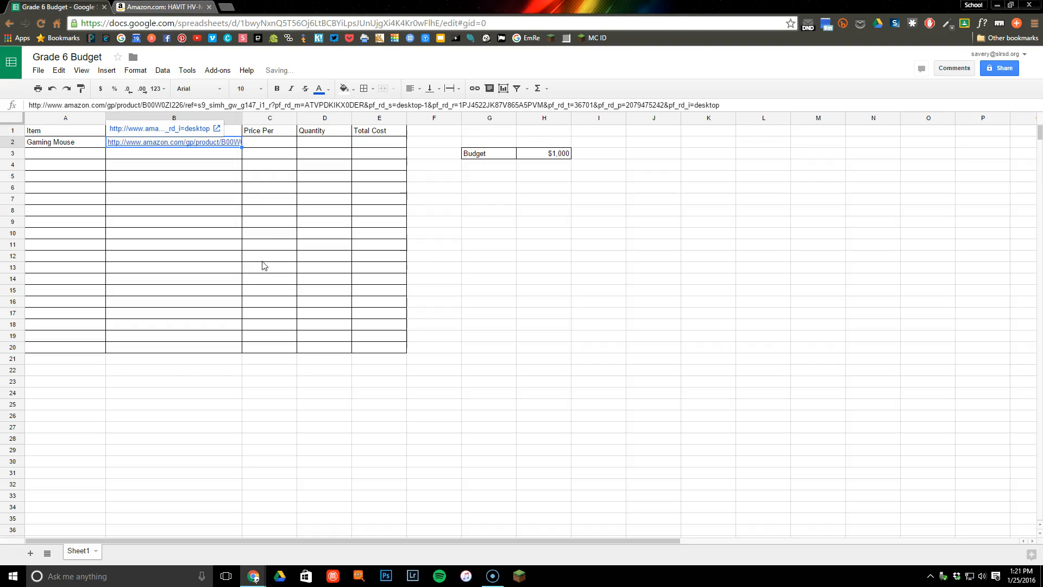
# Check the gaming mouse's price on its product page, and enter $11.99 in C2 and quantity 2 in D2
pyautogui.click(200, 154)
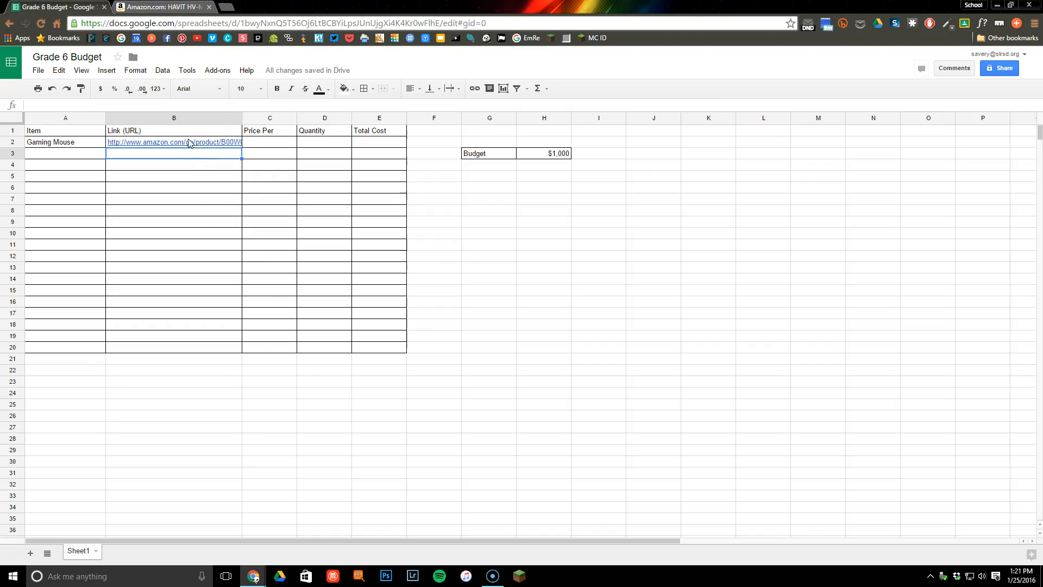
pyautogui.moveTo(226, 143)
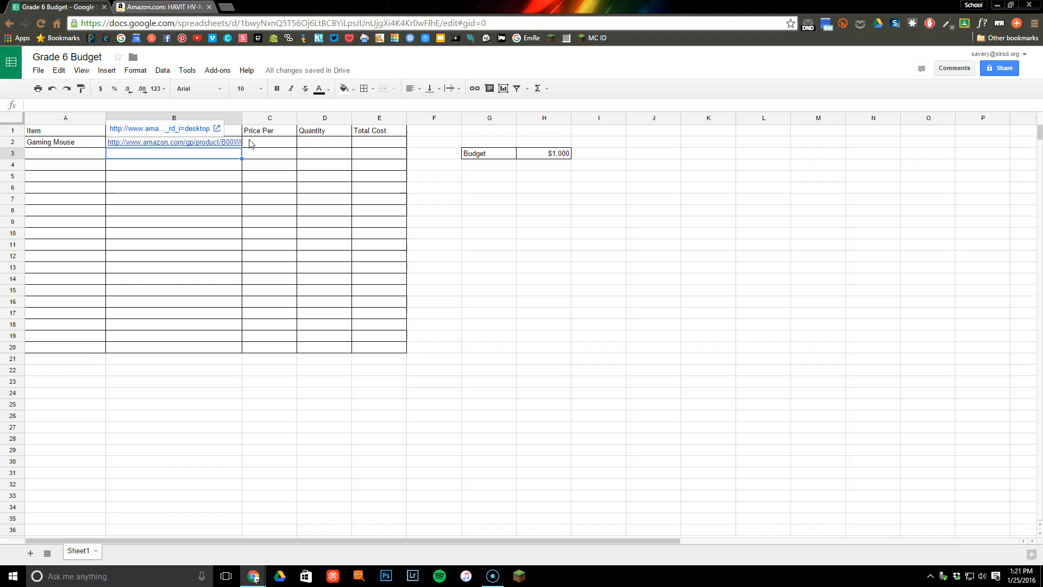
pyautogui.hotkey('ctrl', 'Tab')
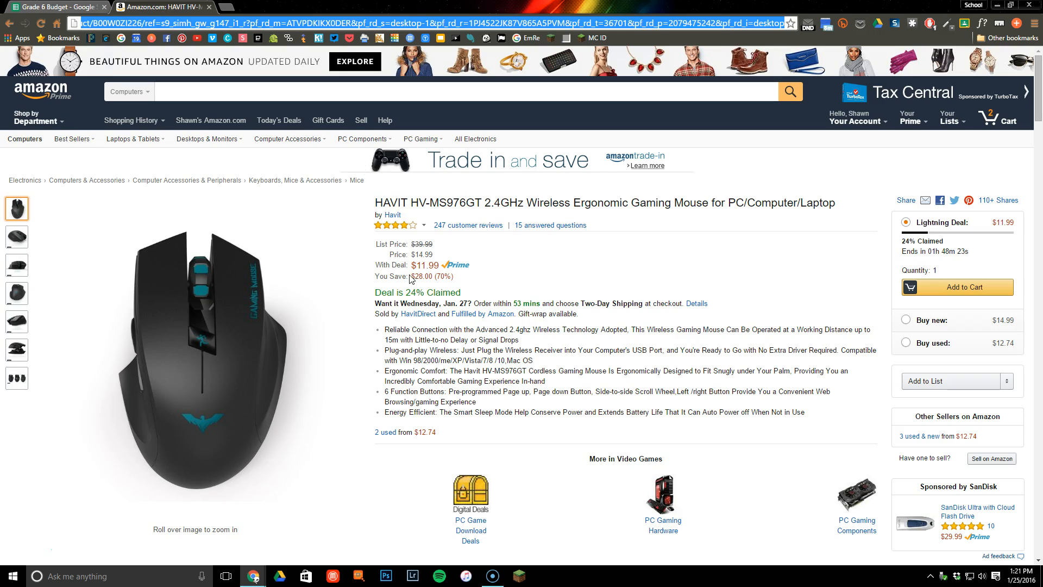
pyautogui.click(88, 11)
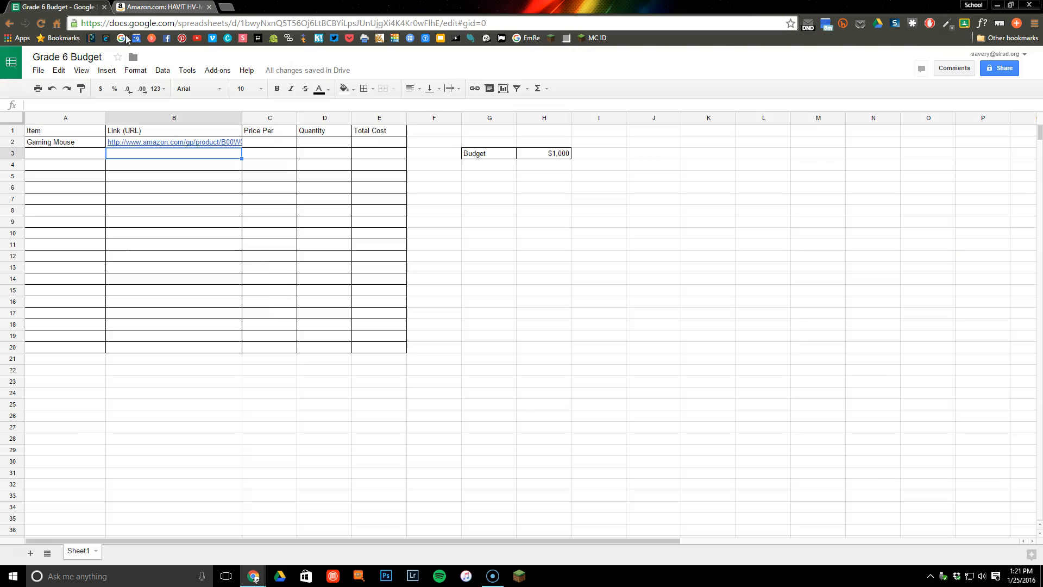
pyautogui.doubleClick(274, 141)
pyautogui.write('$11.9')
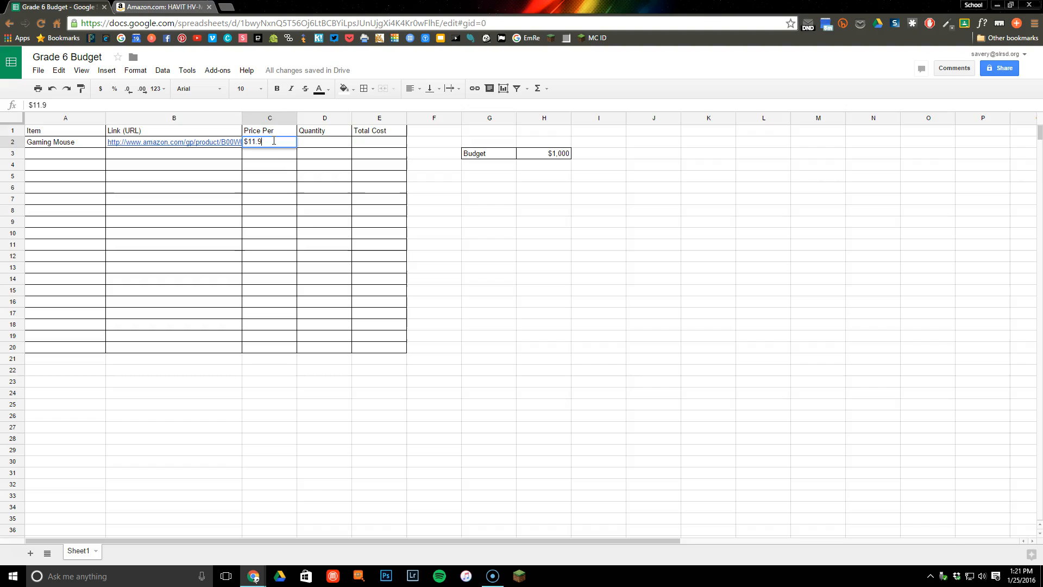
pyautogui.write('9')
pyautogui.press('Tab')
pyautogui.write('2')
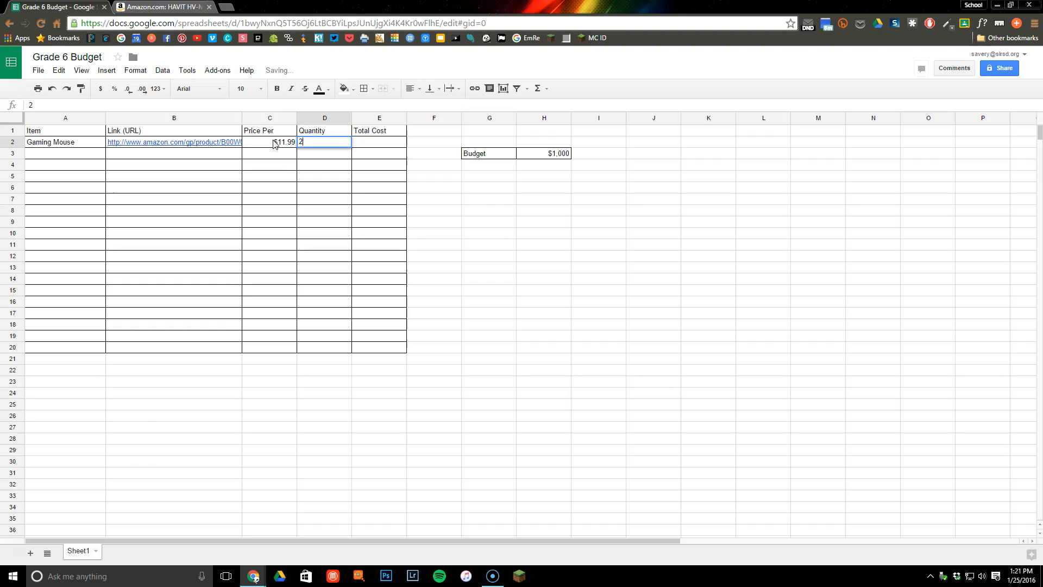
pyautogui.click(273, 155)
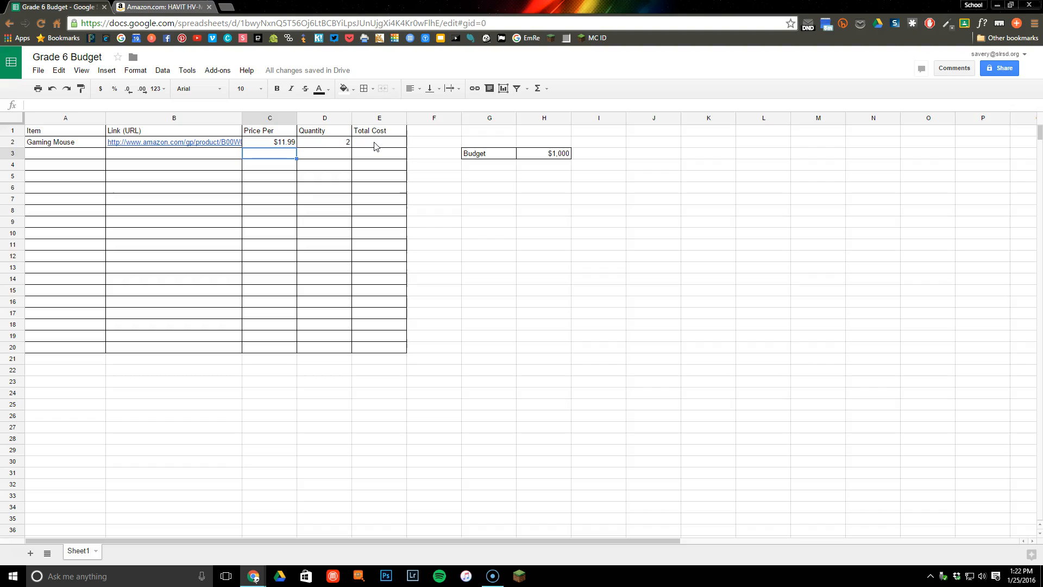
# Enter the formula =C2*D2 in E2 to calculate the gaming mouse's total cost
pyautogui.doubleClick(375, 143)
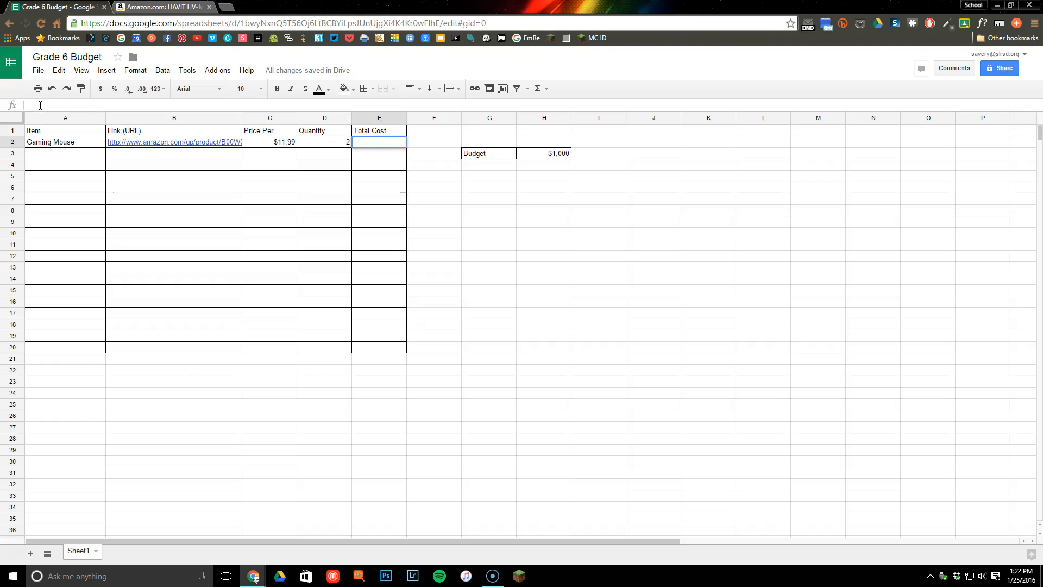
pyautogui.write('=')
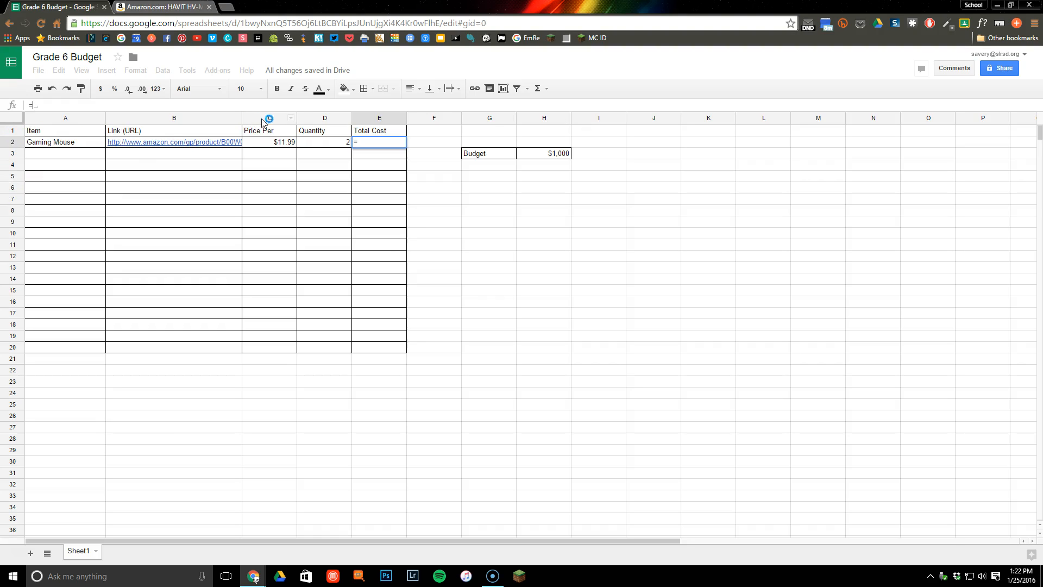
pyautogui.click(270, 142)
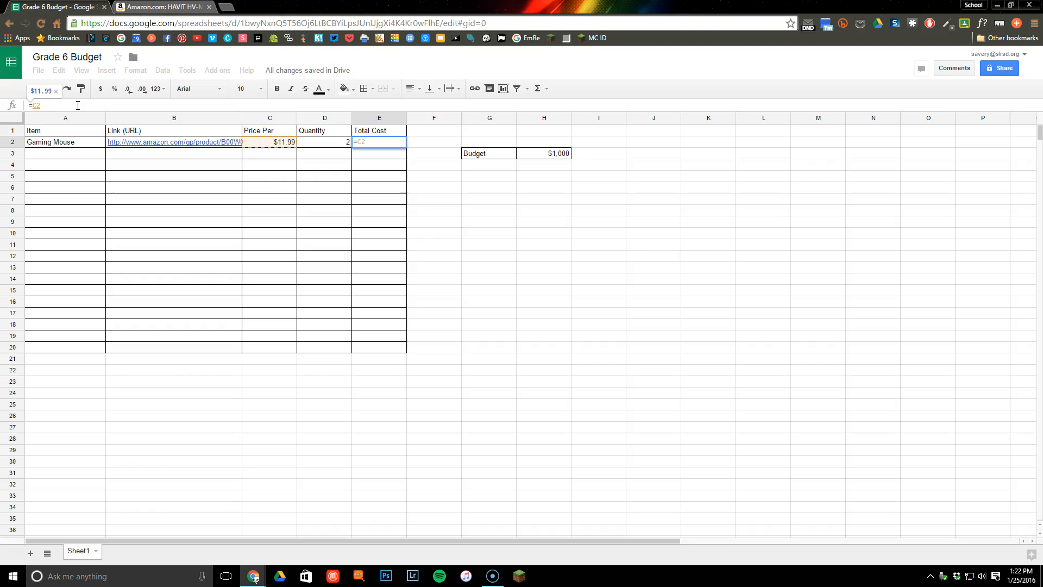
pyautogui.write('*')
pyautogui.click(320, 144)
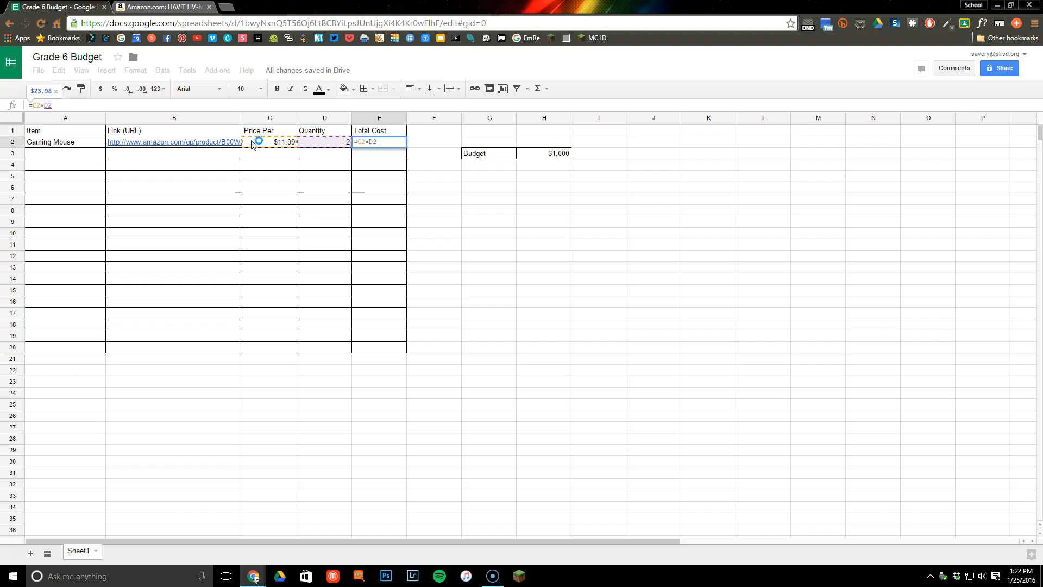
pyautogui.press('Return')
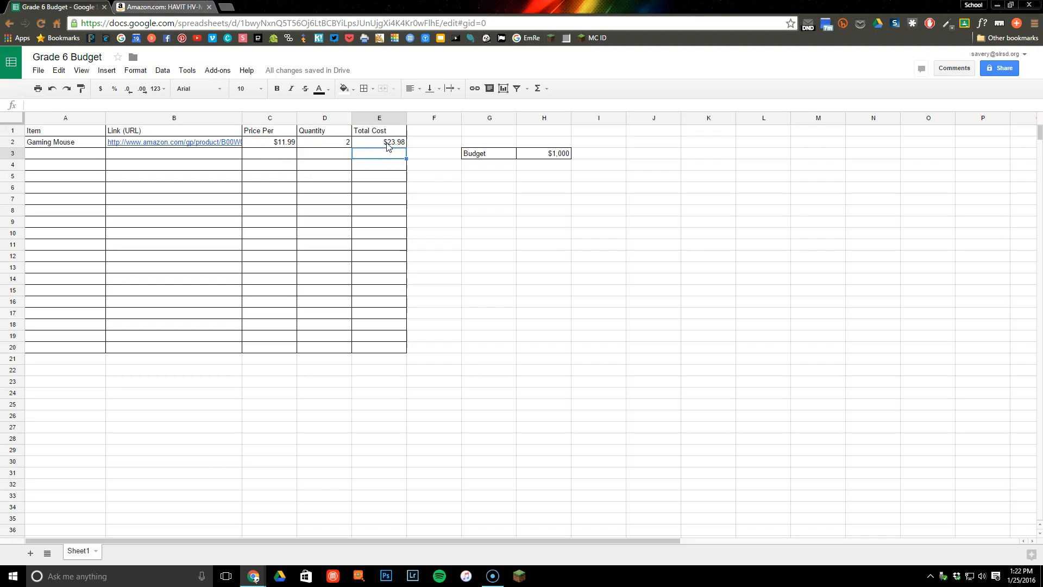
# Copy the total cost formula from E2 and paste the formula only into E3:E20
pyautogui.click(372, 143)
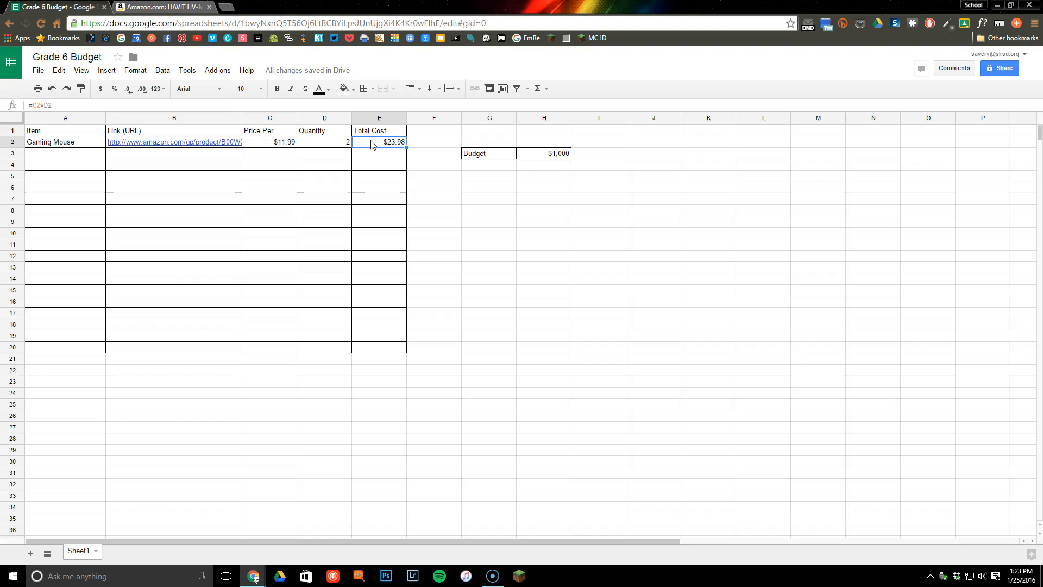
pyautogui.rightClick(372, 144)
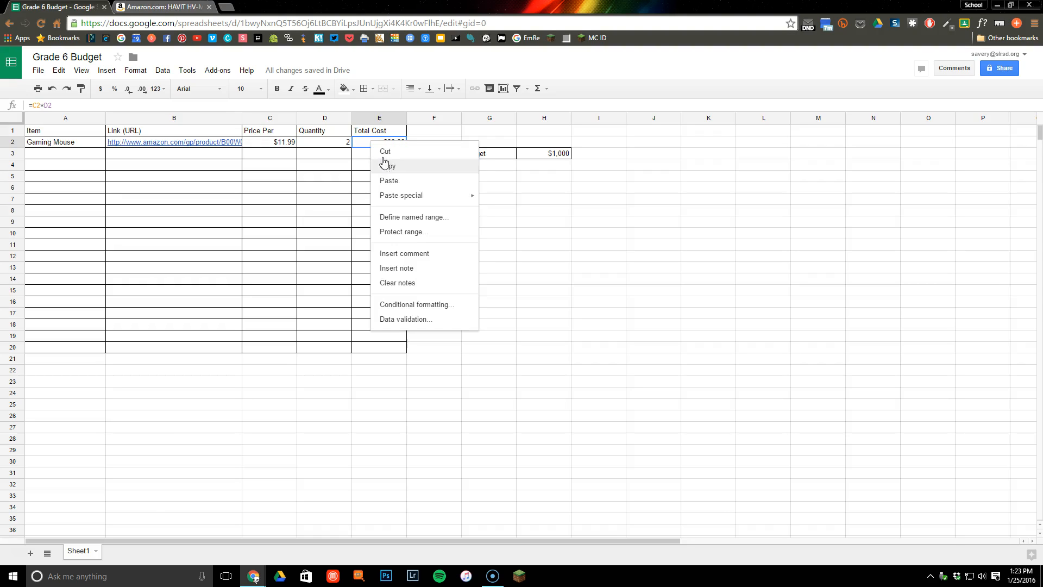
pyautogui.click(384, 164)
pyautogui.moveTo(373, 158); pyautogui.dragTo(377, 350)
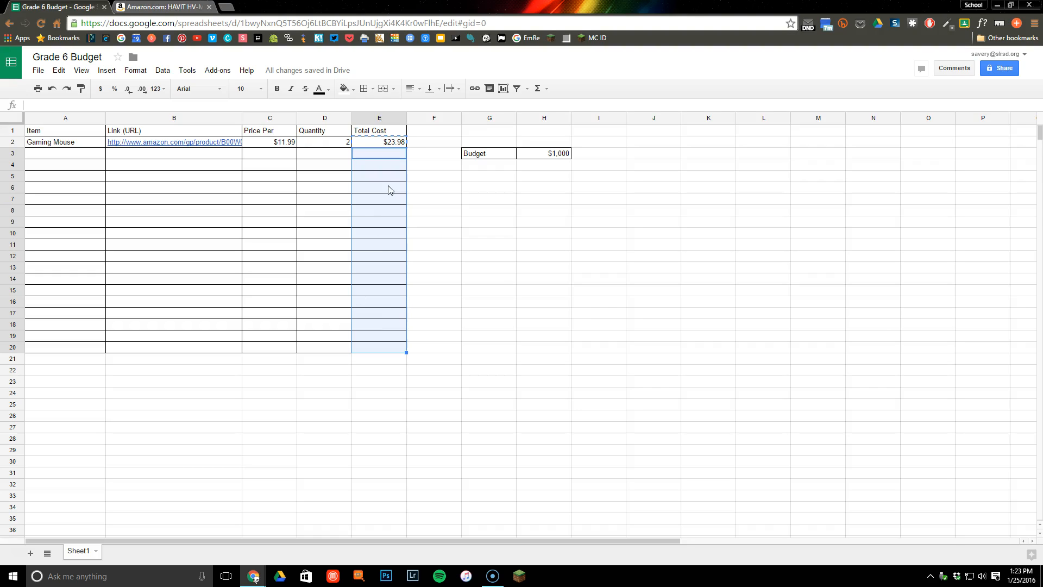
pyautogui.click(59, 73)
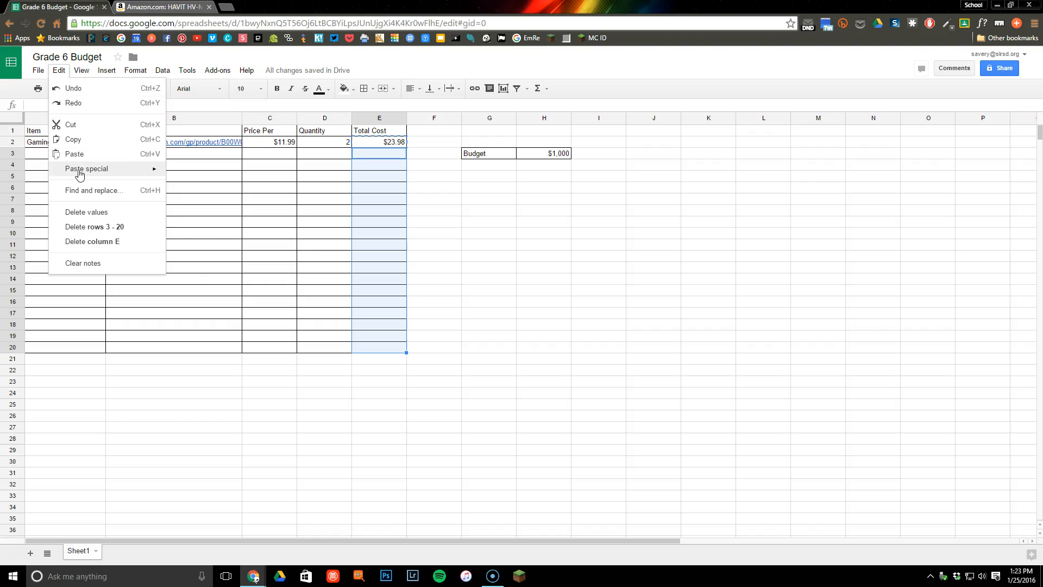
pyautogui.moveTo(79, 174)
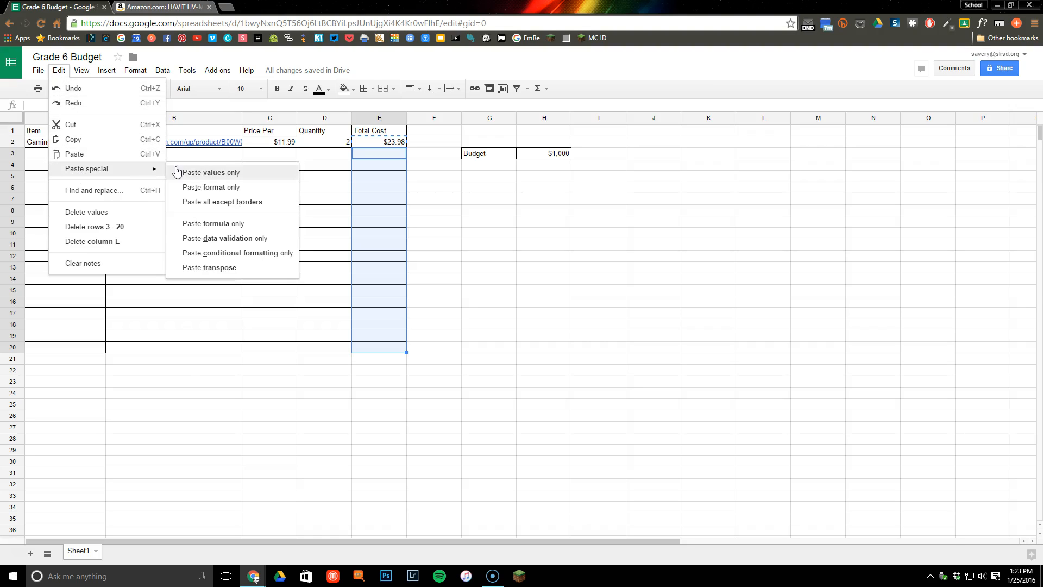
pyautogui.click(228, 224)
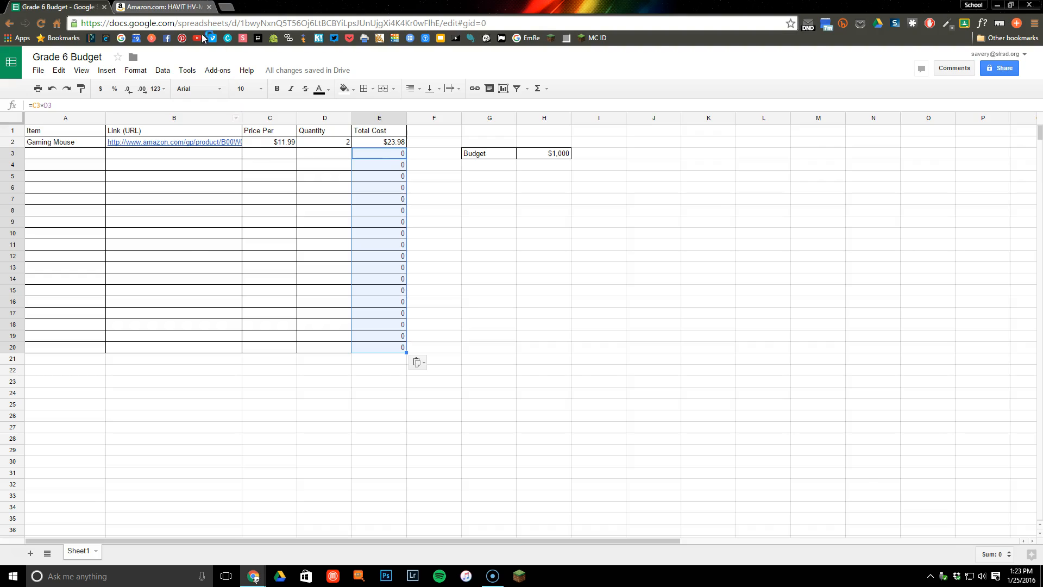
# Switch to the Amazon page, search for monitor and open the Acer G226HQL 21.5-inch monitor's product page
pyautogui.click(179, 8)
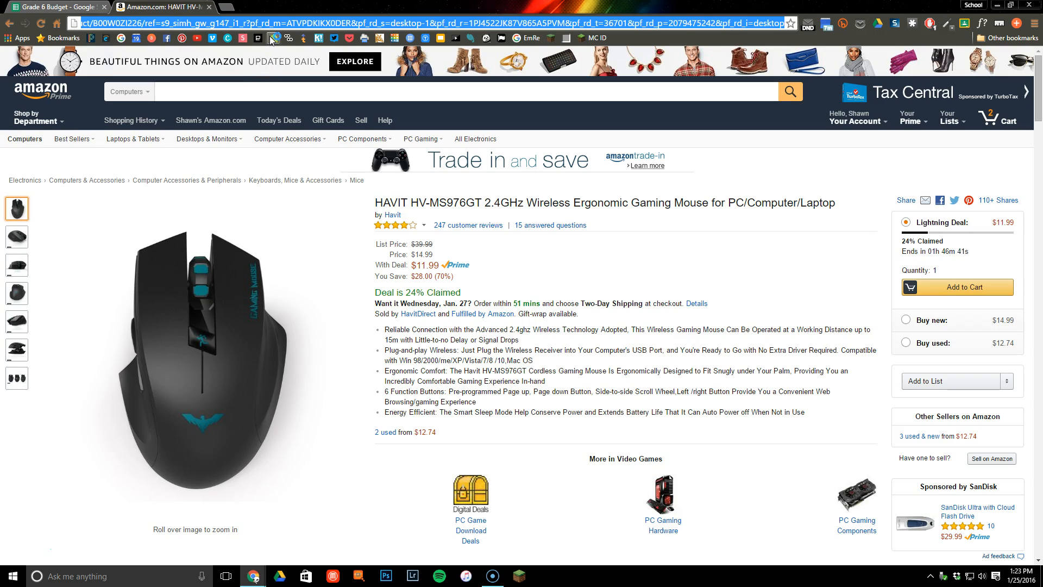
pyautogui.click(257, 91)
pyautogui.write('monitor')
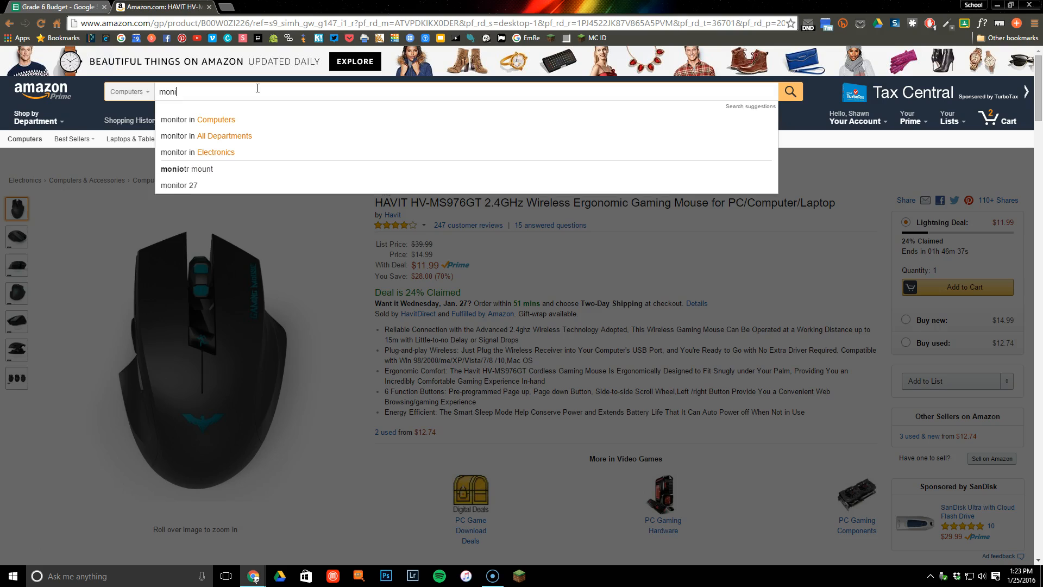
pyautogui.press('Return')
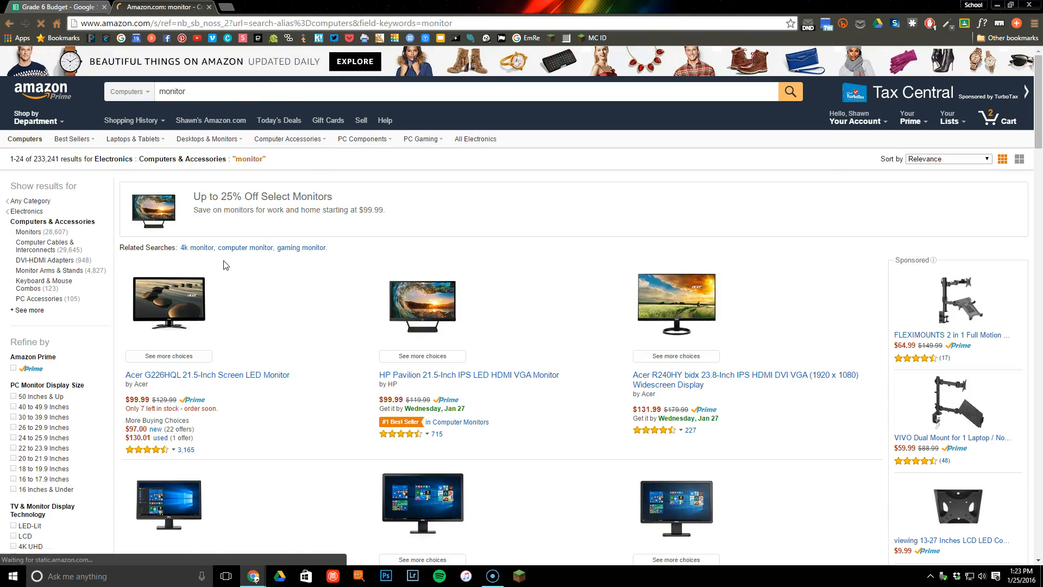
pyautogui.scroll(-1, 288, 289)
pyautogui.click(163, 321)
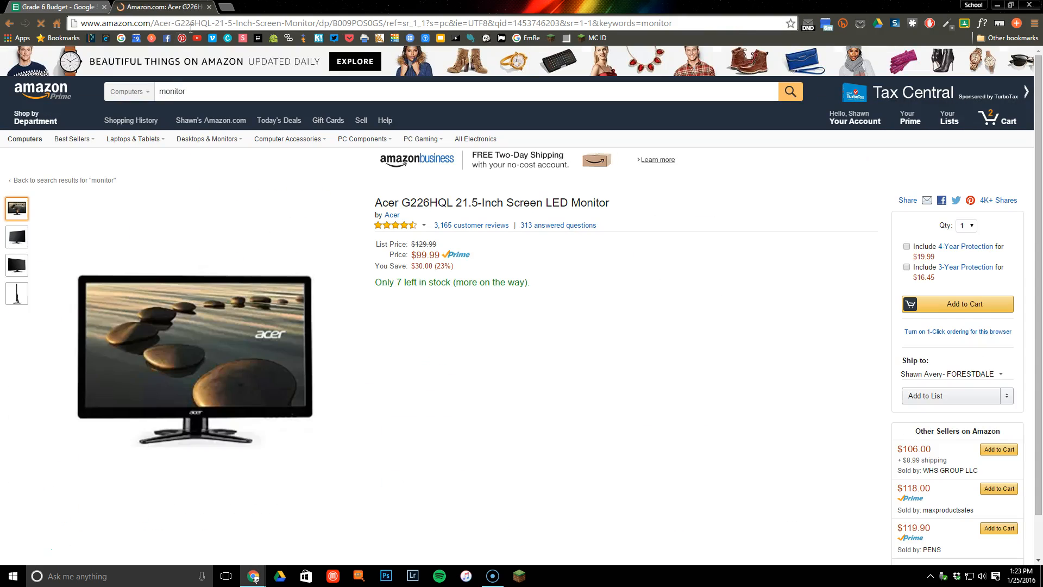
# Copy the monitor page's web address, enter 21.5 Inch Monitor in A3 of the budget sheet and paste the link into B3
pyautogui.rightClick(192, 25)
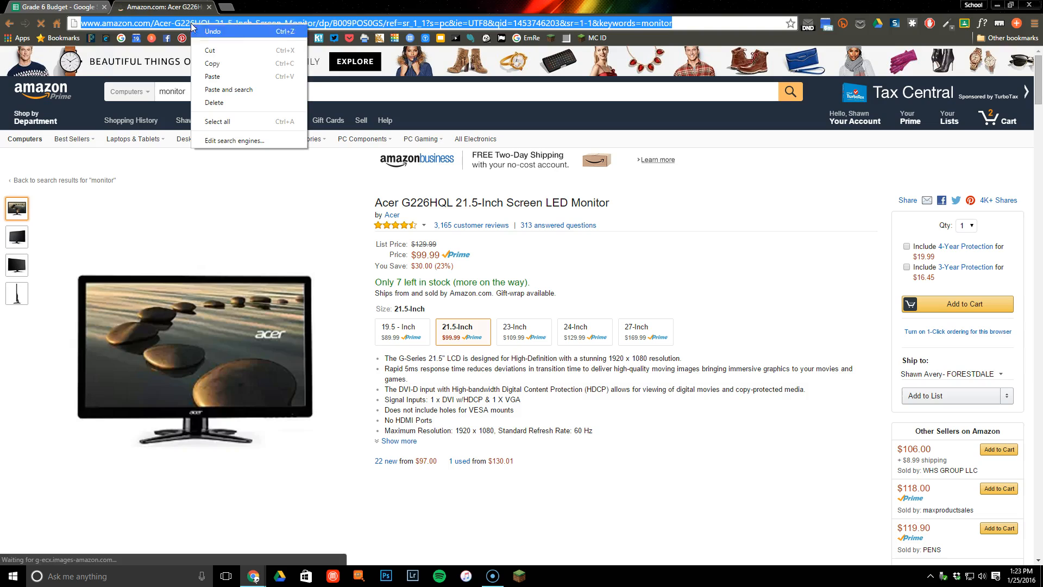
pyautogui.click(213, 63)
pyautogui.click(54, 7)
pyautogui.click(61, 158)
pyautogui.write('21.5 Inch Monitor')
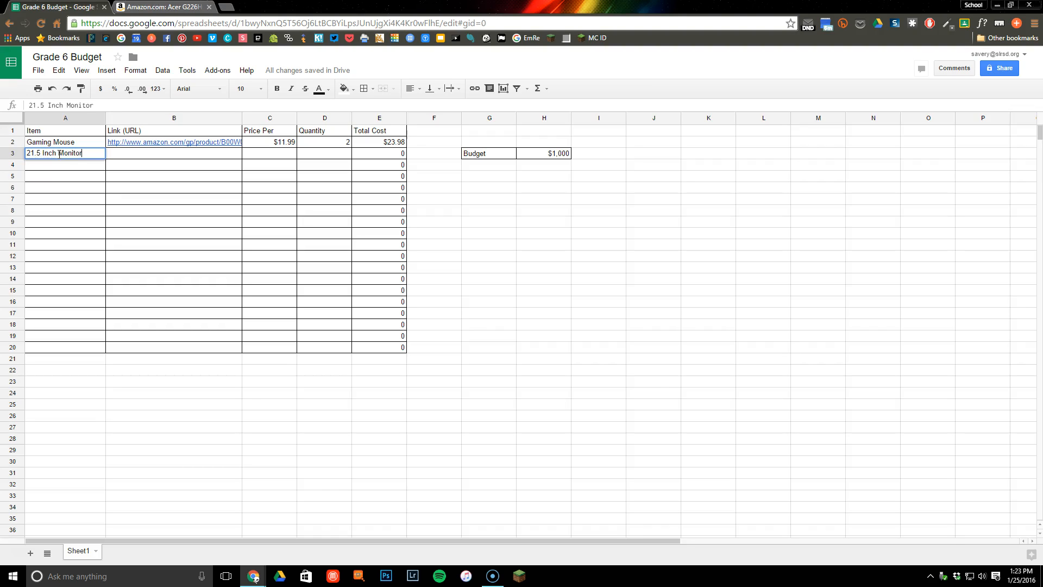
pyautogui.press('Tab')
pyautogui.hotkey('ctrl', 'v')
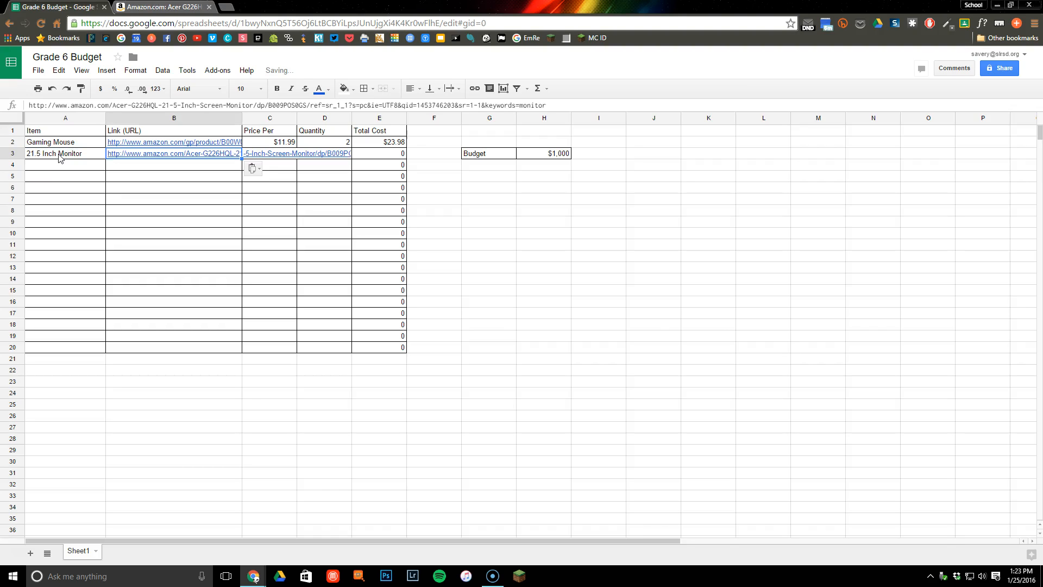
# Set the text wrapping of the monitor link in B3 to Clip
pyautogui.rightClick(157, 159)
pyautogui.click(135, 71)
pyautogui.moveTo(165, 227)
pyautogui.click(270, 245)
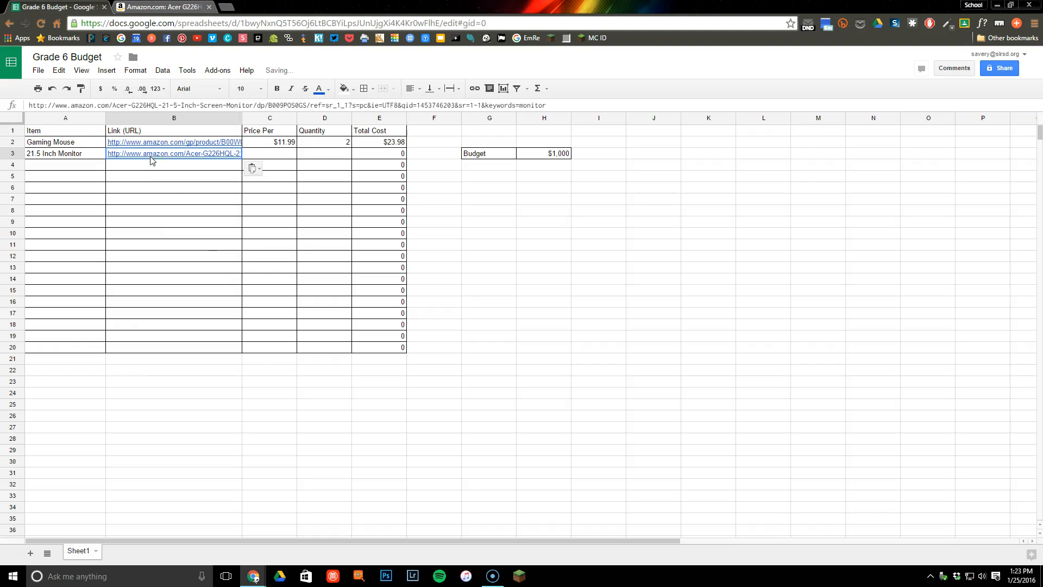
# Enter the monitor's price of $99.99 in C3 and a quantity of 2 in D3
pyautogui.click(280, 153)
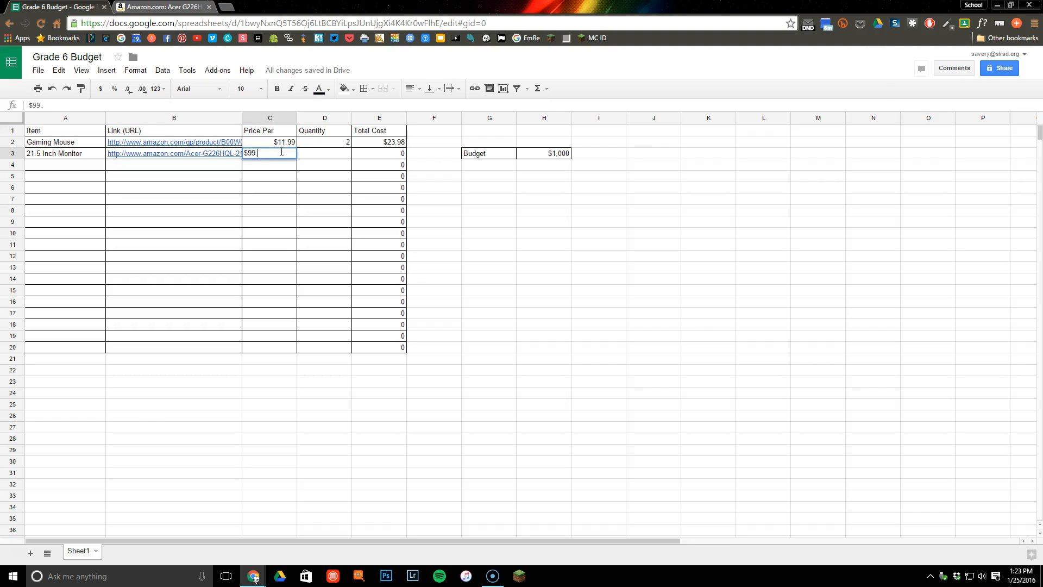
pyautogui.press('Tab')
pyautogui.write('2')
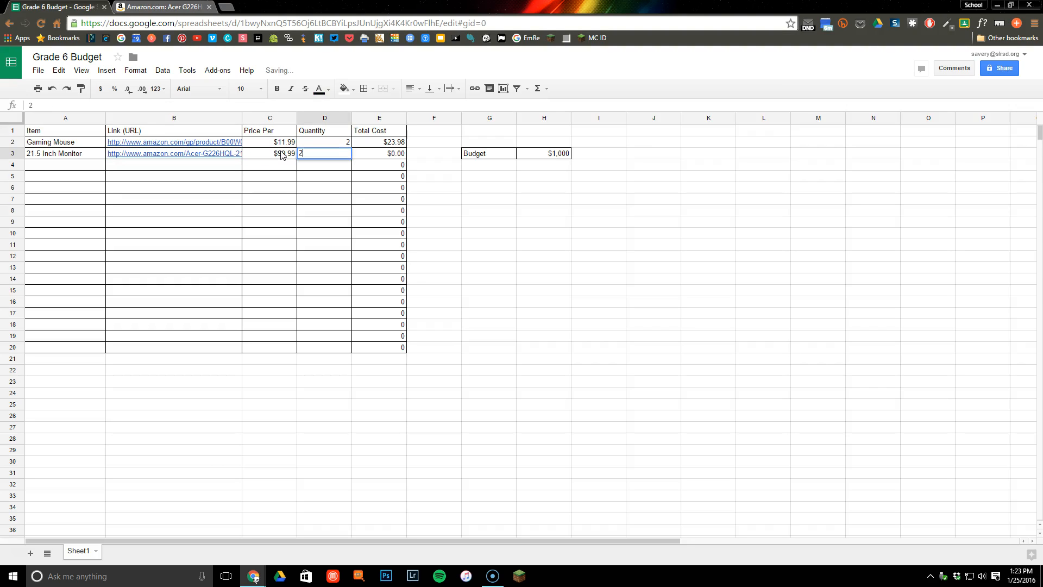
pyautogui.press('Return')
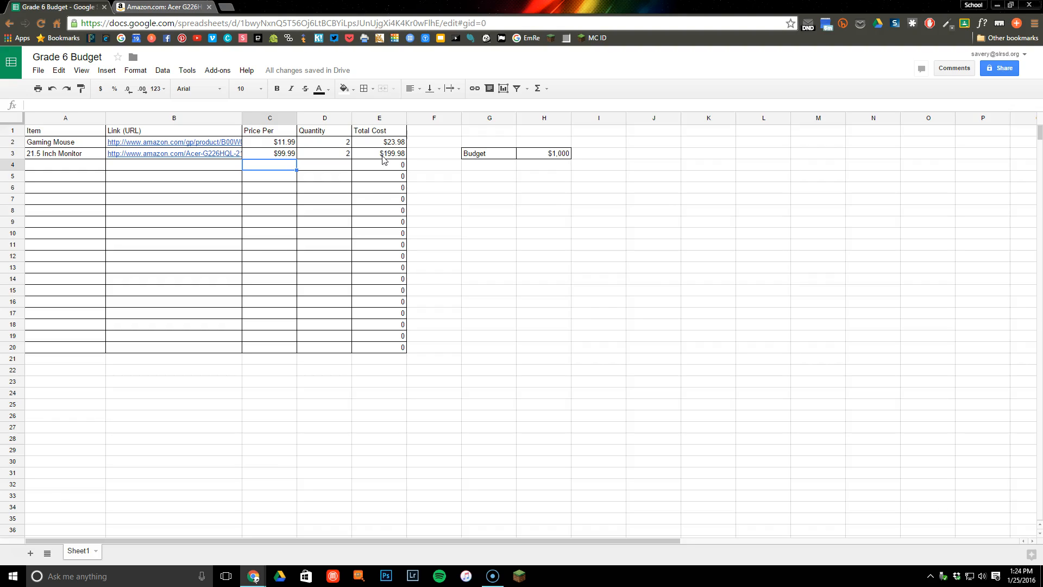
# Add the labels Amount Spent in D22 and Amount Left in D23 below the item table
pyautogui.doubleClick(40, 370)
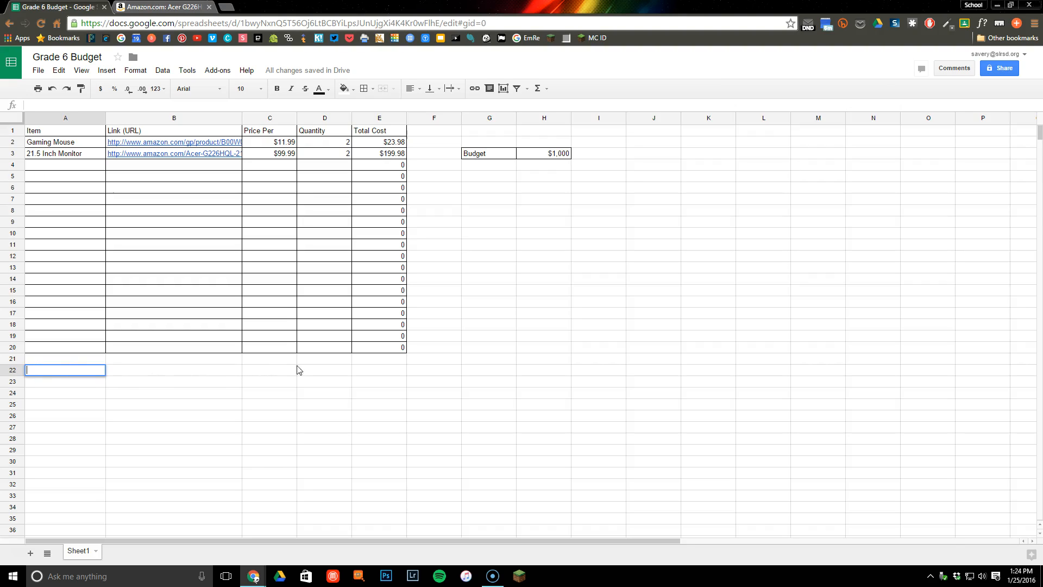
pyautogui.doubleClick(315, 370)
pyautogui.write('Amount Spent')
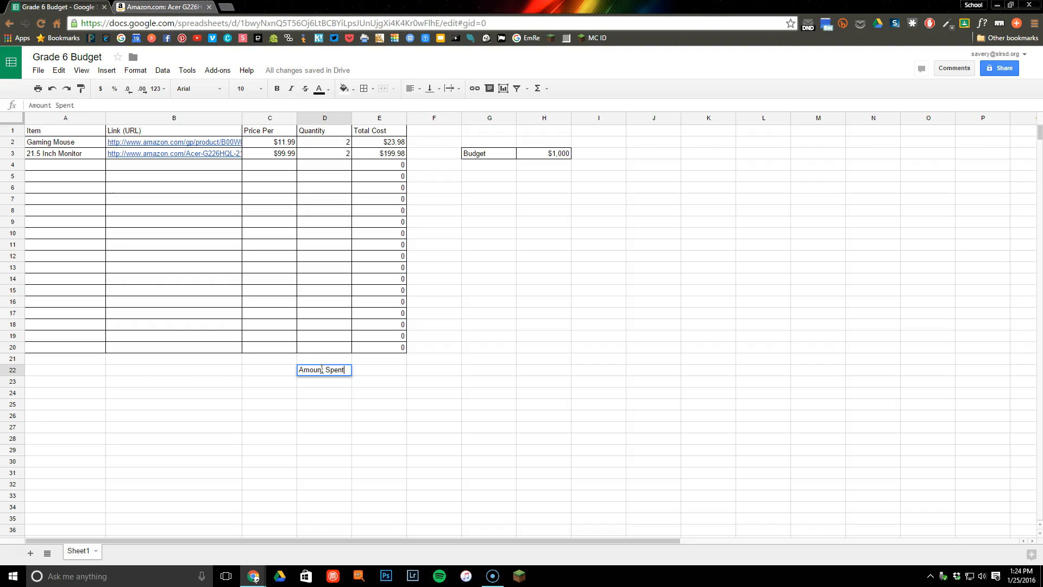
pyautogui.press('Return')
pyautogui.write('Amount Lef')
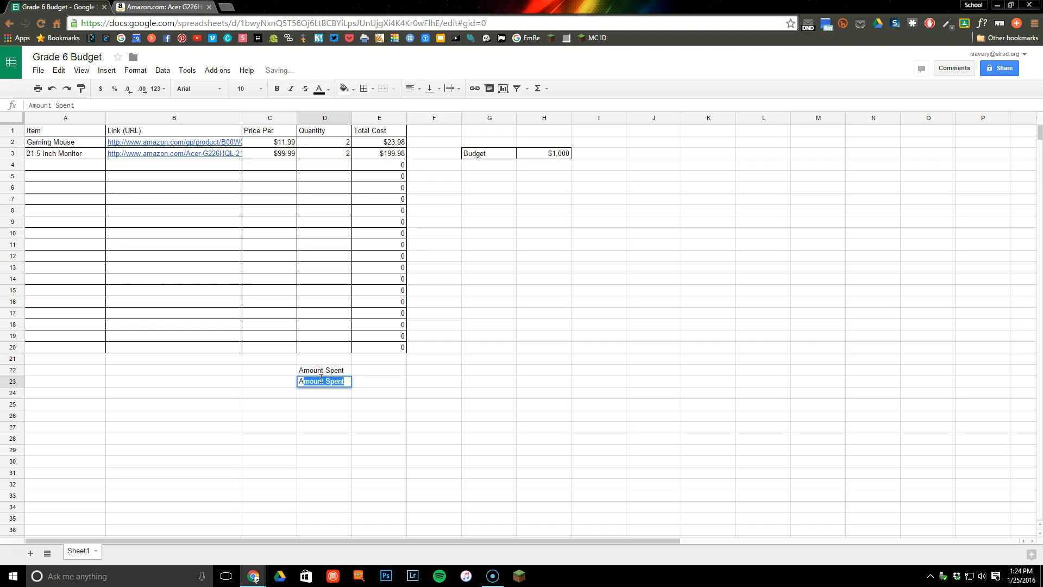
pyautogui.write('t')
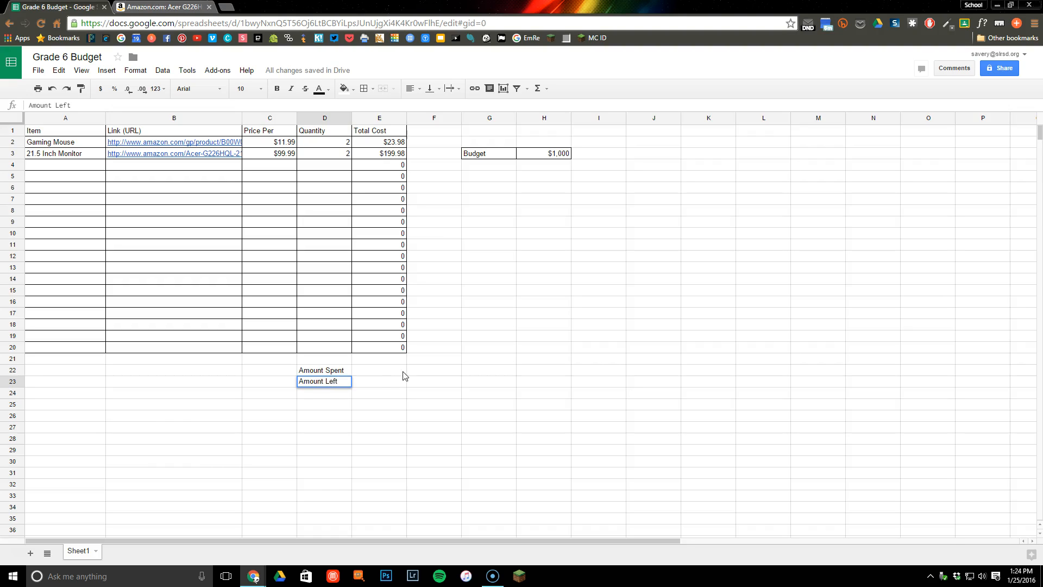
# Apply all borders to the Amount Spent and Amount Left block D22:E23, and select E22
pyautogui.moveTo(404, 377); pyautogui.dragTo(325, 371)
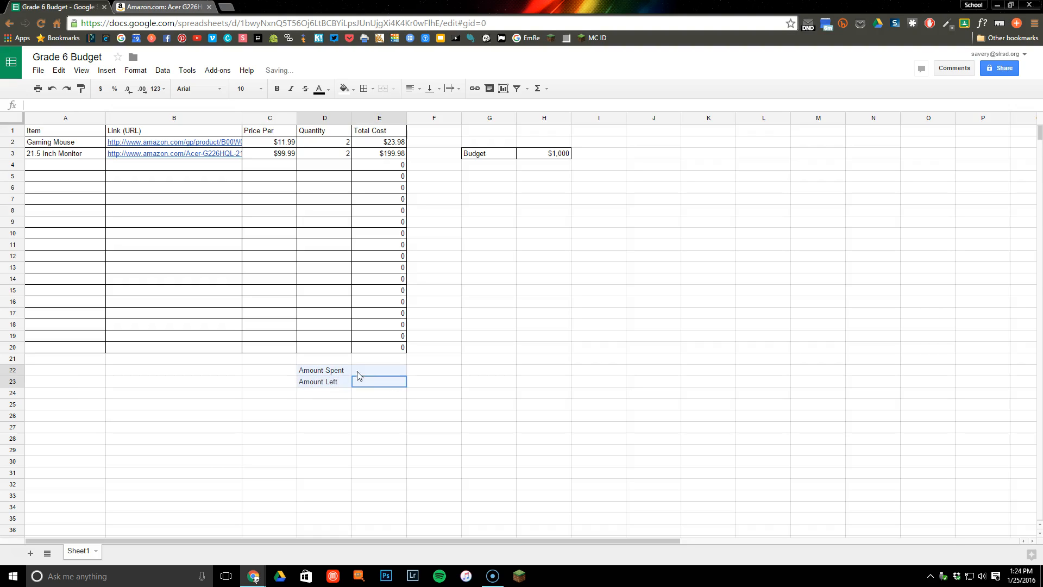
pyautogui.click(370, 88)
pyautogui.click(368, 112)
pyautogui.click(382, 396)
pyautogui.click(387, 372)
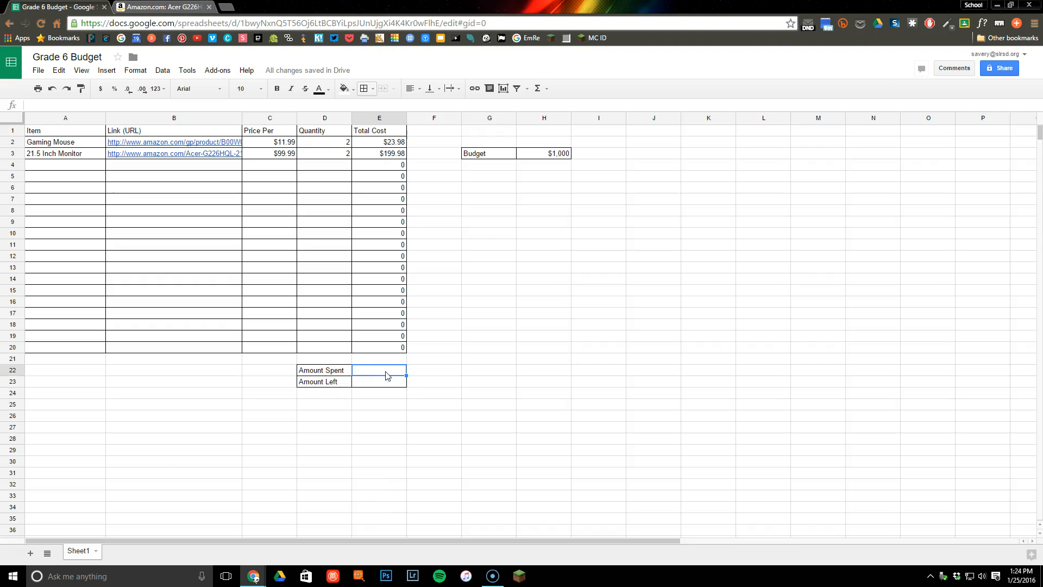
# Look through the full list of available spreadsheet functions and return to the budget sheet
pyautogui.click(538, 89)
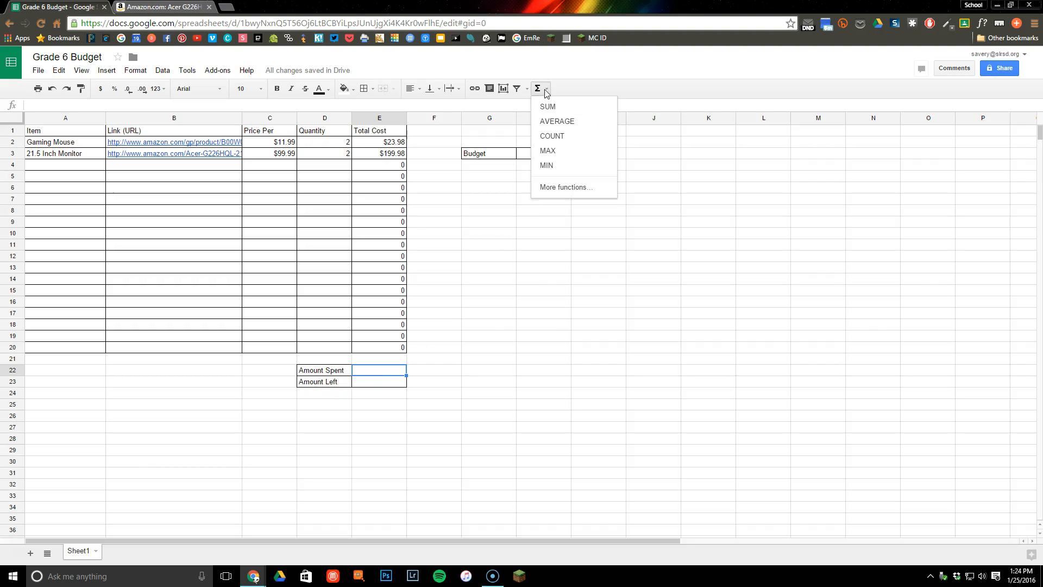
pyautogui.click(558, 191)
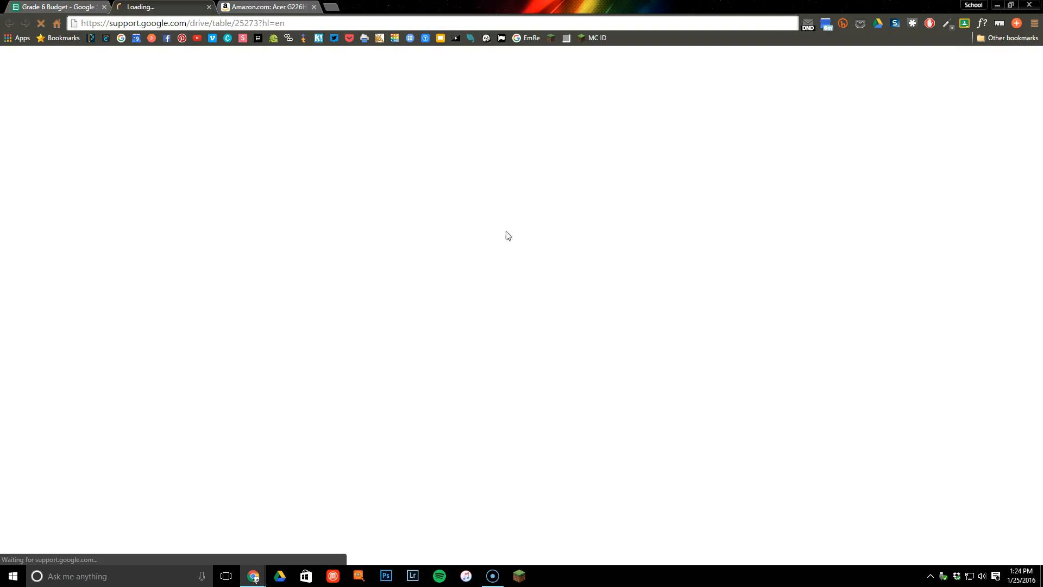
pyautogui.scroll(-20, 258, 220)
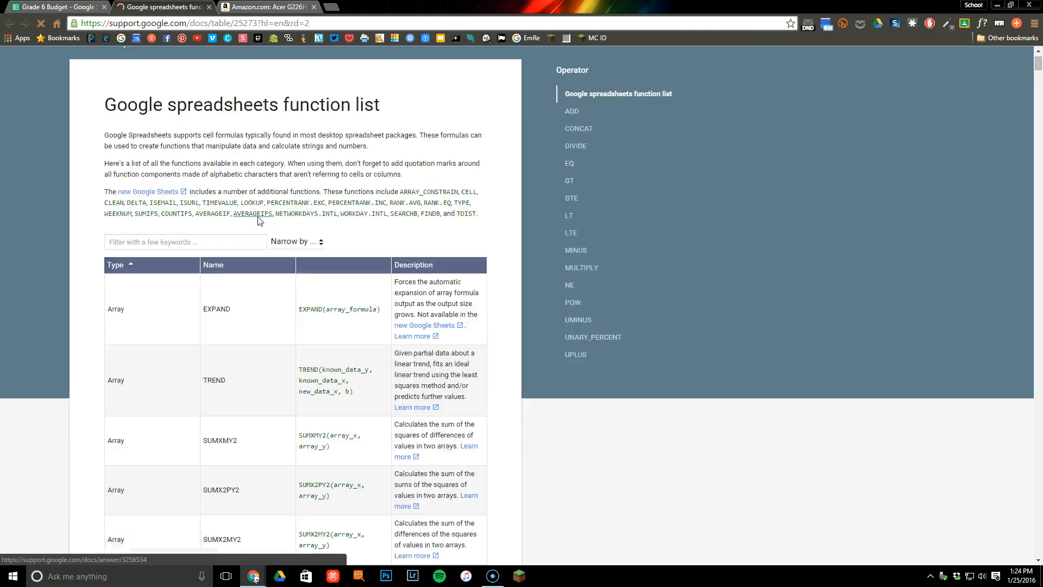
pyautogui.scroll(-20, 258, 220)
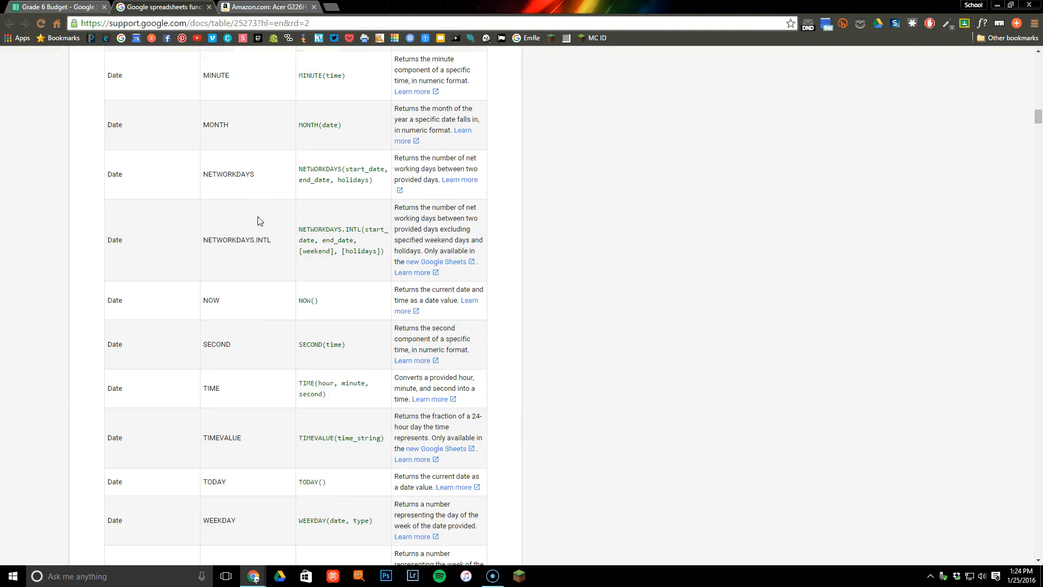
pyautogui.click(209, 6)
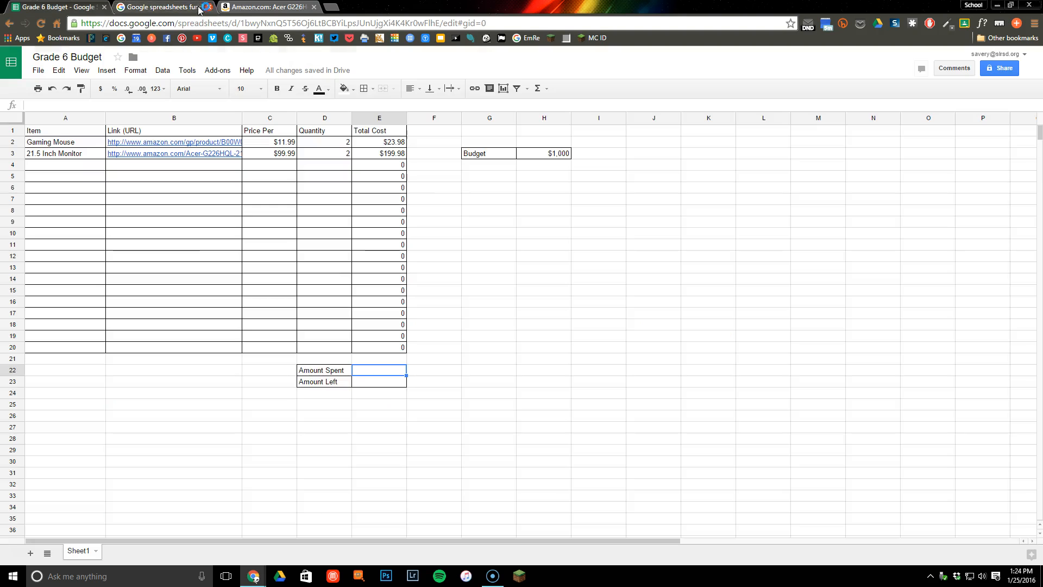
# Total the item costs in E22 beside Amount Spent with the formula =SUM(E2:E20)
pyautogui.click(538, 88)
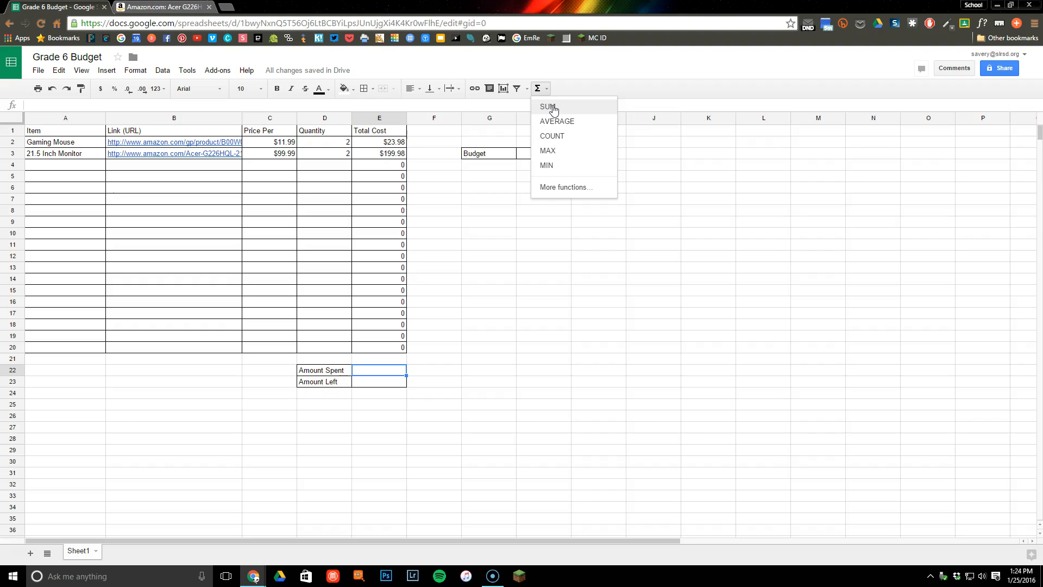
pyautogui.click(553, 109)
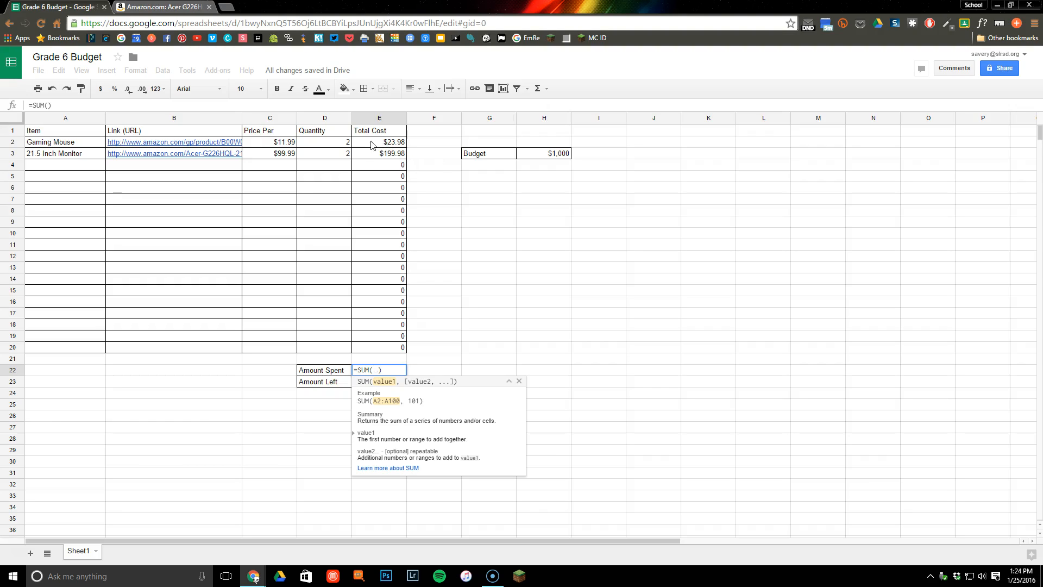
pyautogui.moveTo(371, 145); pyautogui.dragTo(383, 348)
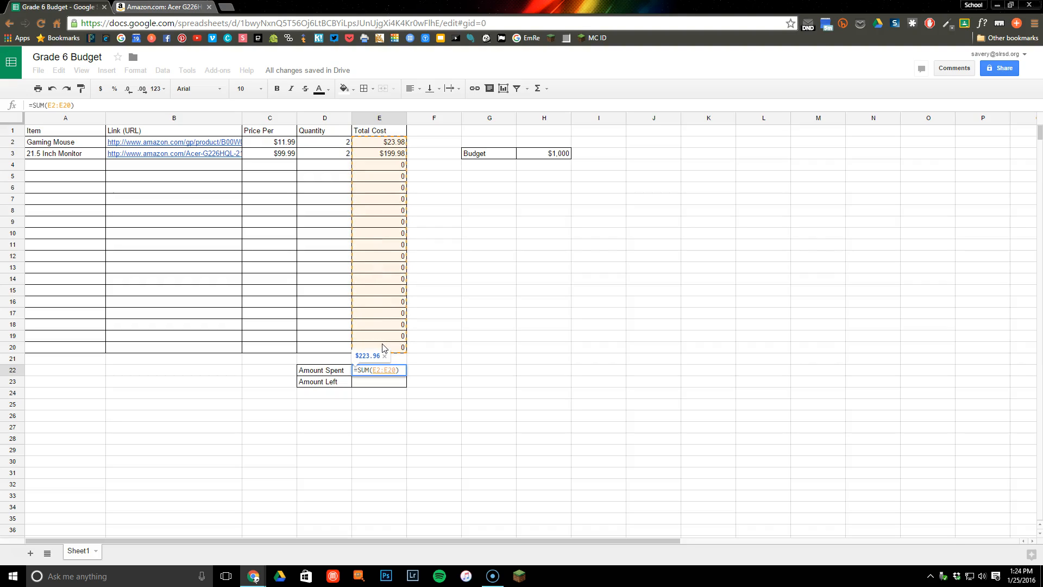
pyautogui.press('Return')
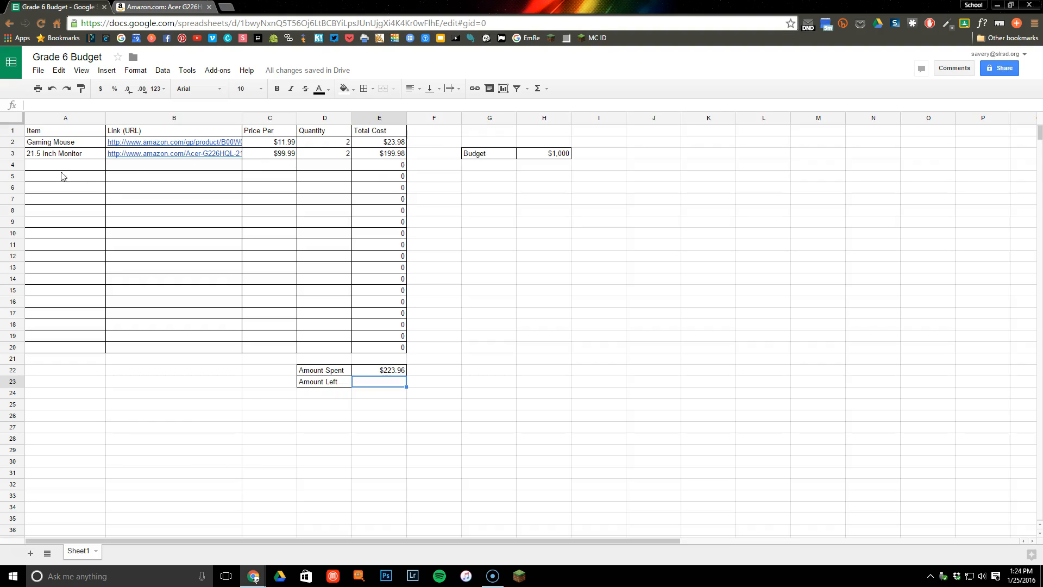
# Change the quantity of the 21.5 Inch Monitor in D3 to 3
pyautogui.click(157, 7)
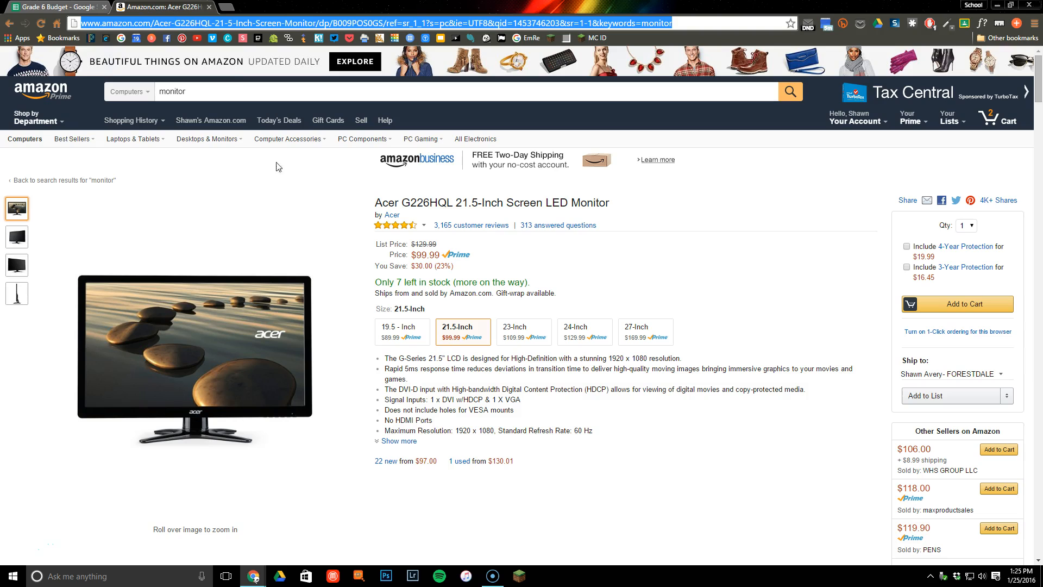
pyautogui.click(60, 7)
pyautogui.click(337, 153)
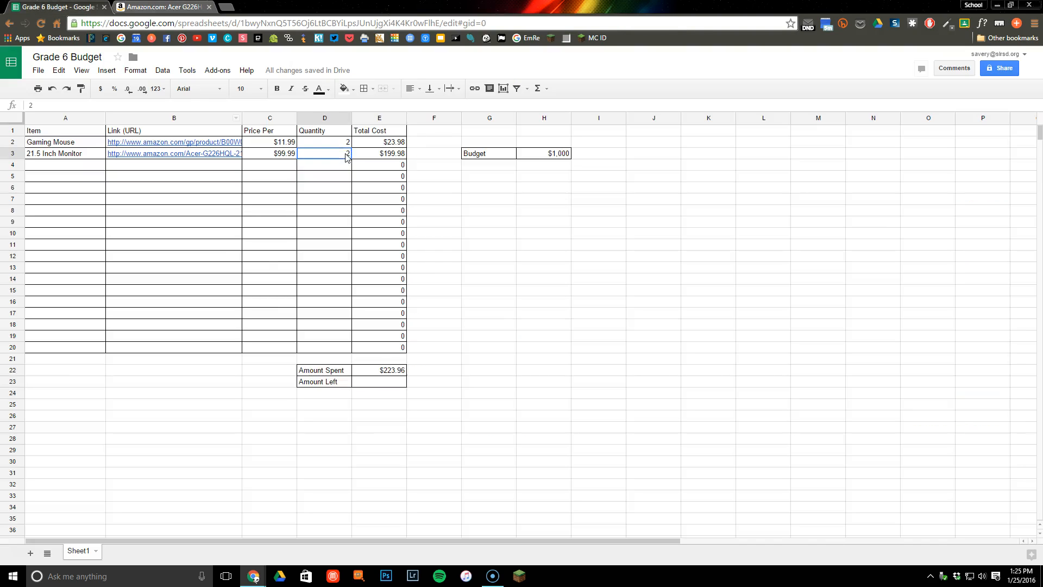
pyautogui.write('3')
pyautogui.press('Return')
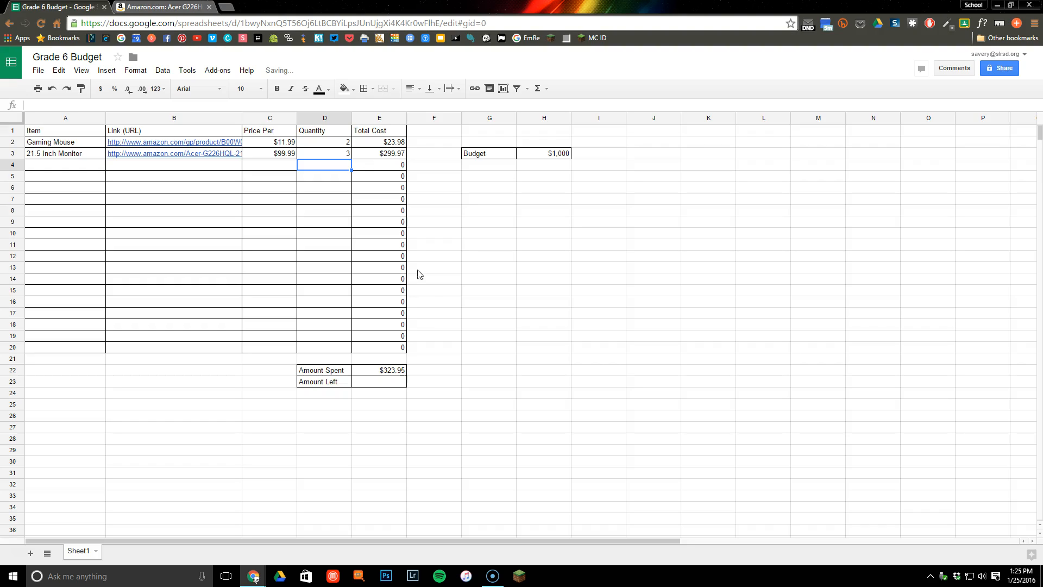
# Calculate Amount Left in E23 by subtracting the amount spent from the budget with the formula =H3-E22
pyautogui.click(378, 383)
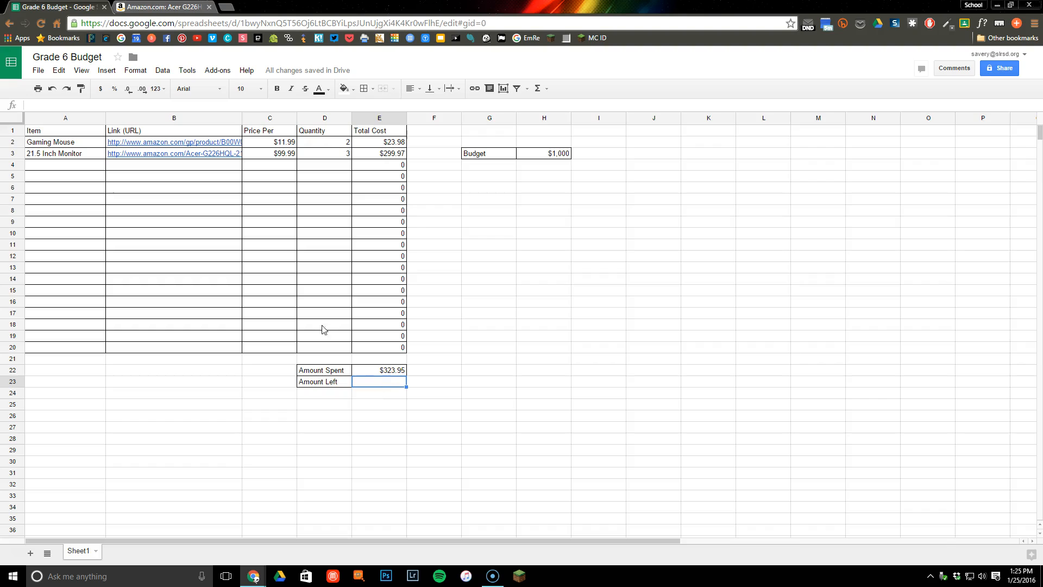
pyautogui.click(207, 105)
pyautogui.write('=')
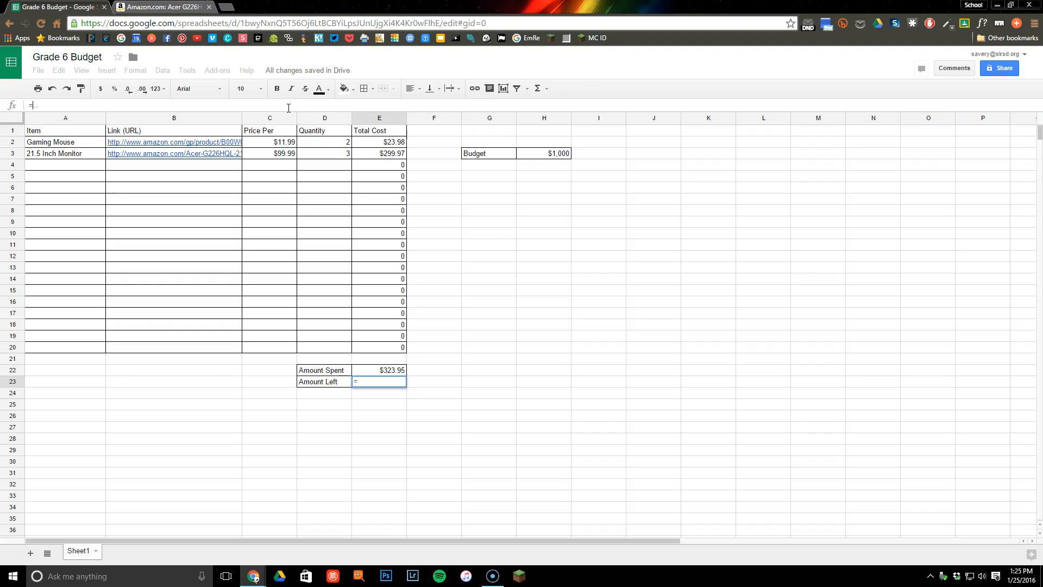
pyautogui.click(535, 153)
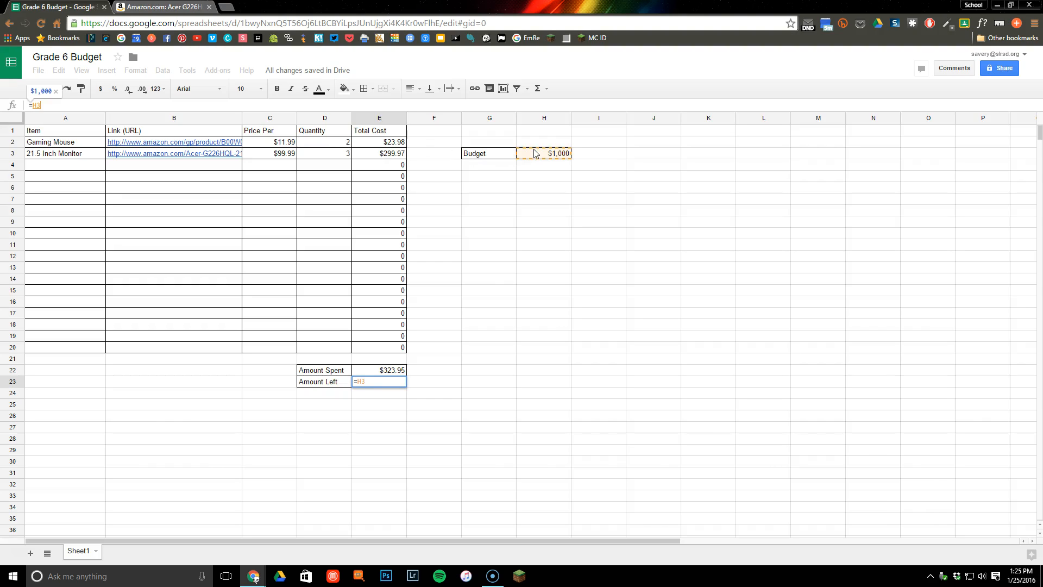
pyautogui.write('-')
pyautogui.click(379, 372)
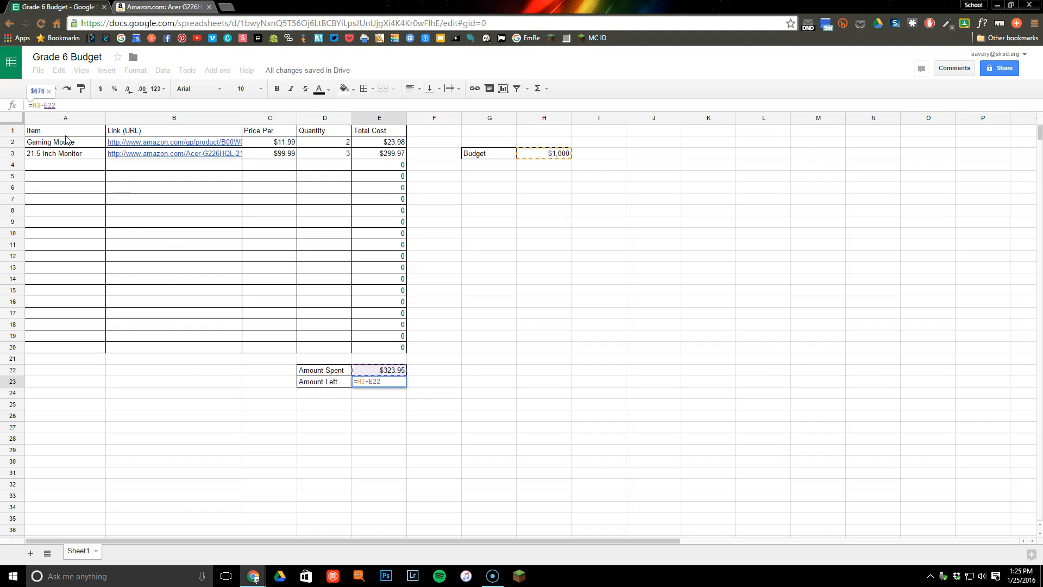
pyautogui.press('Return')
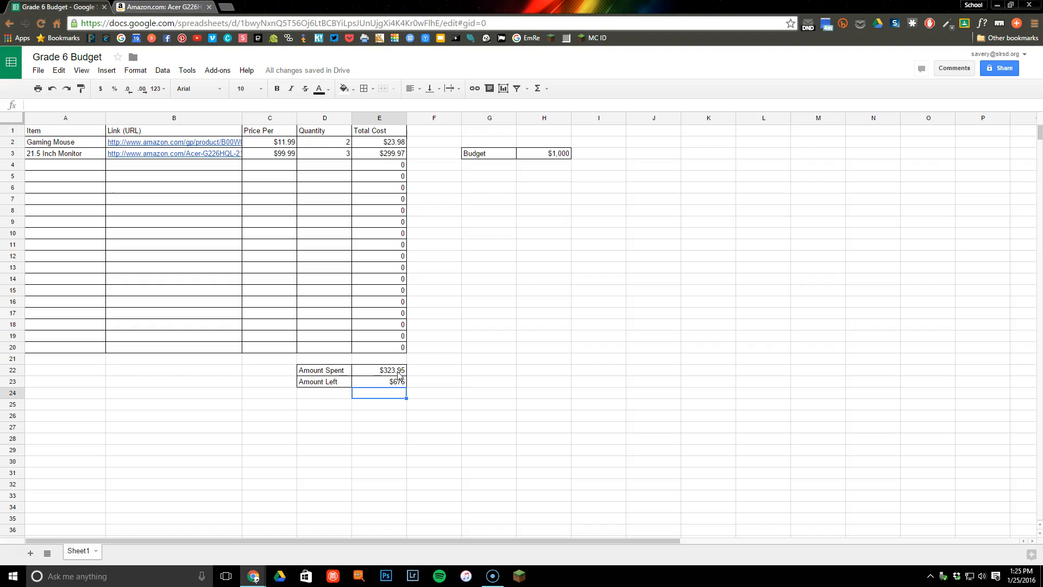
# Format the Amount Left value in E23 with the Currency number format
pyautogui.click(397, 382)
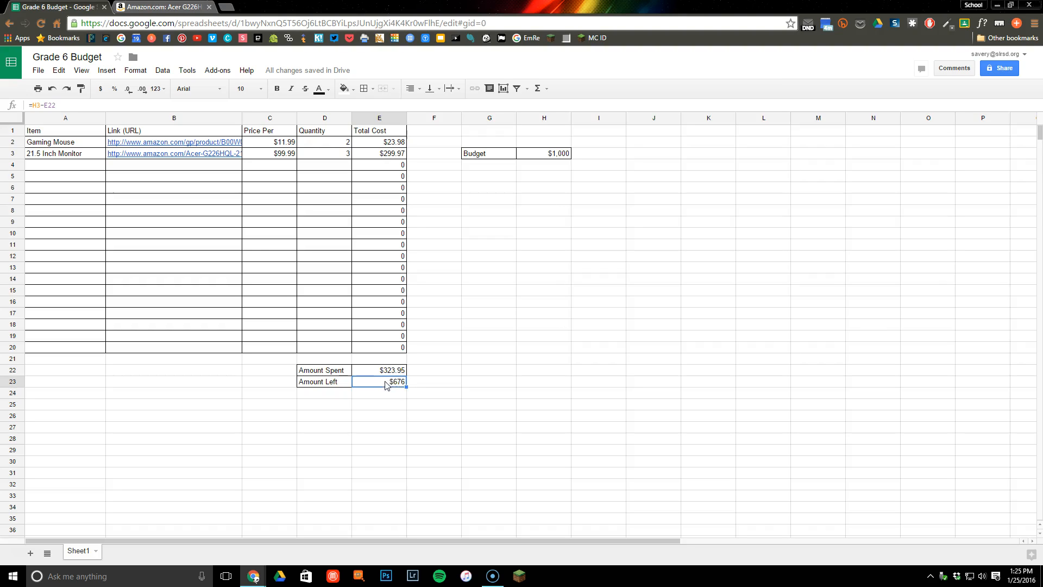
pyautogui.click(136, 71)
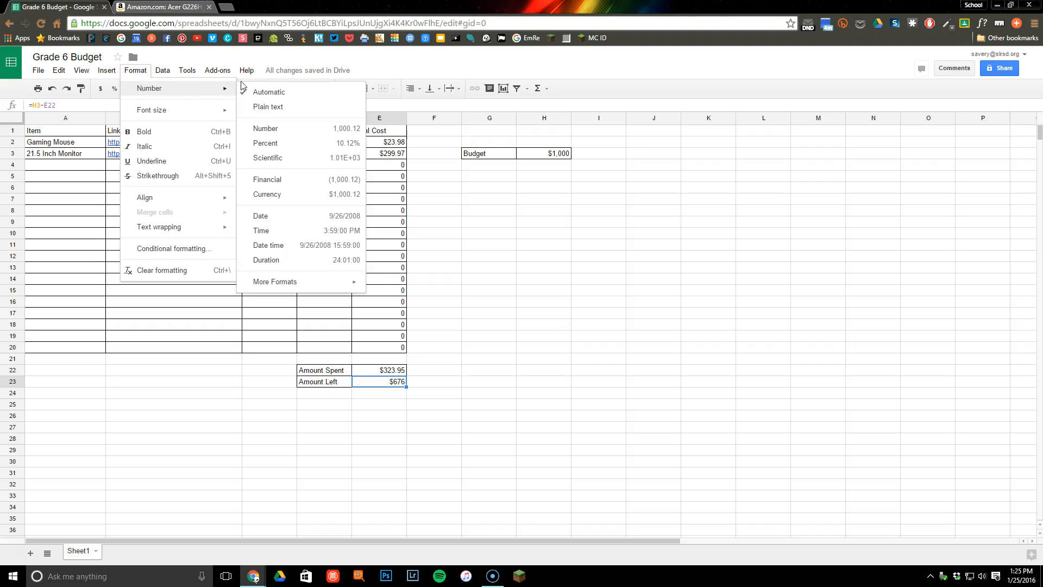
pyautogui.moveTo(215, 95)
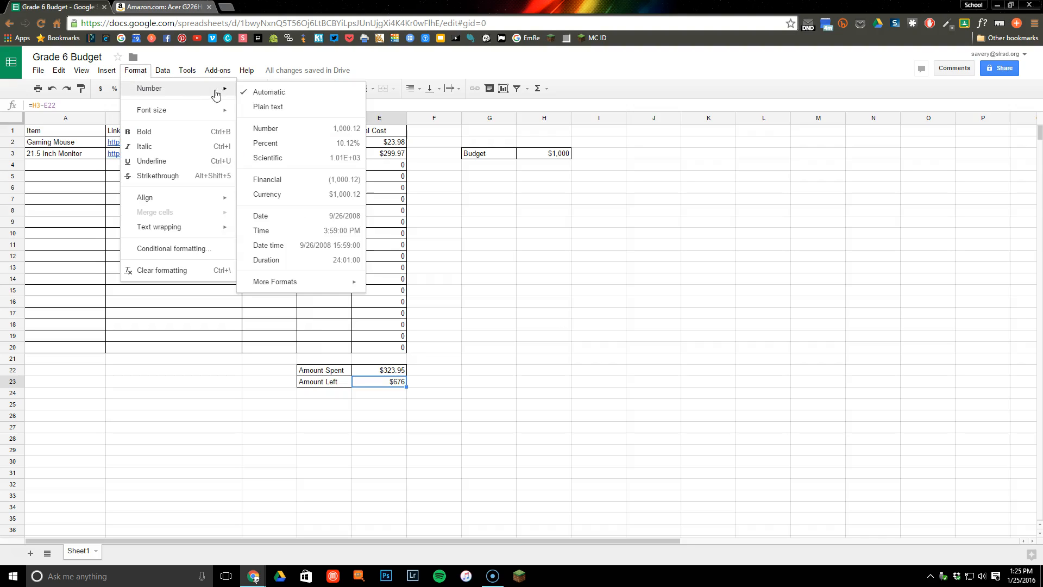
pyautogui.click(284, 199)
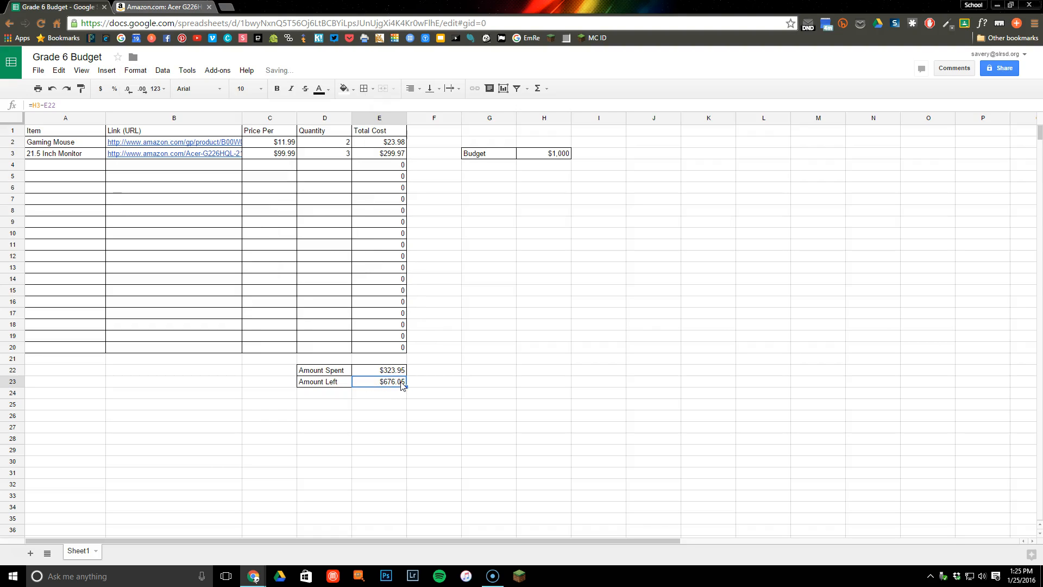
# Apply the Currency number format to the Total Cost cells E2:E20
pyautogui.moveTo(383, 348); pyautogui.dragTo(365, 147)
pyautogui.click(135, 70)
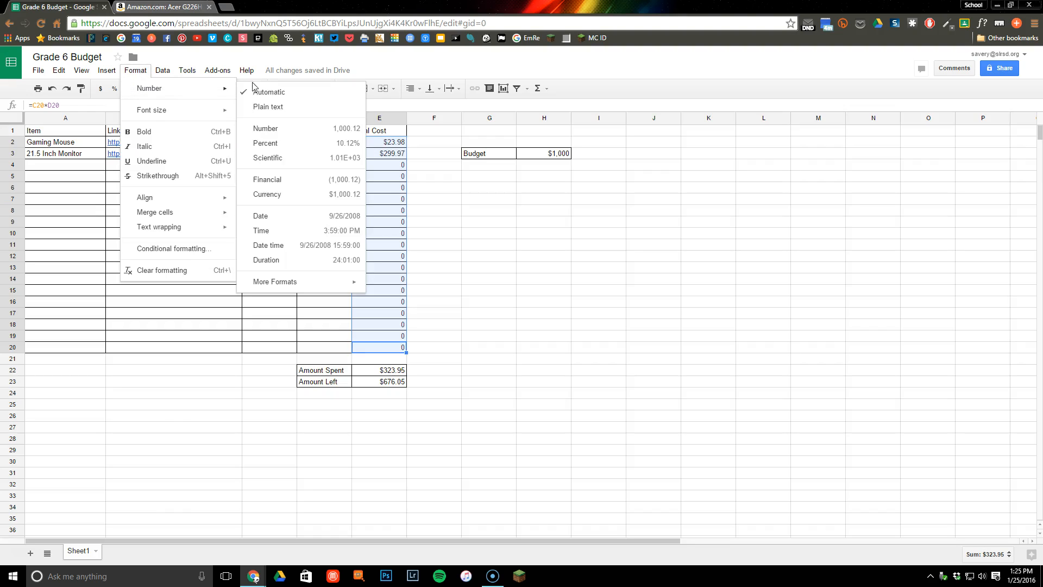
pyautogui.moveTo(206, 89)
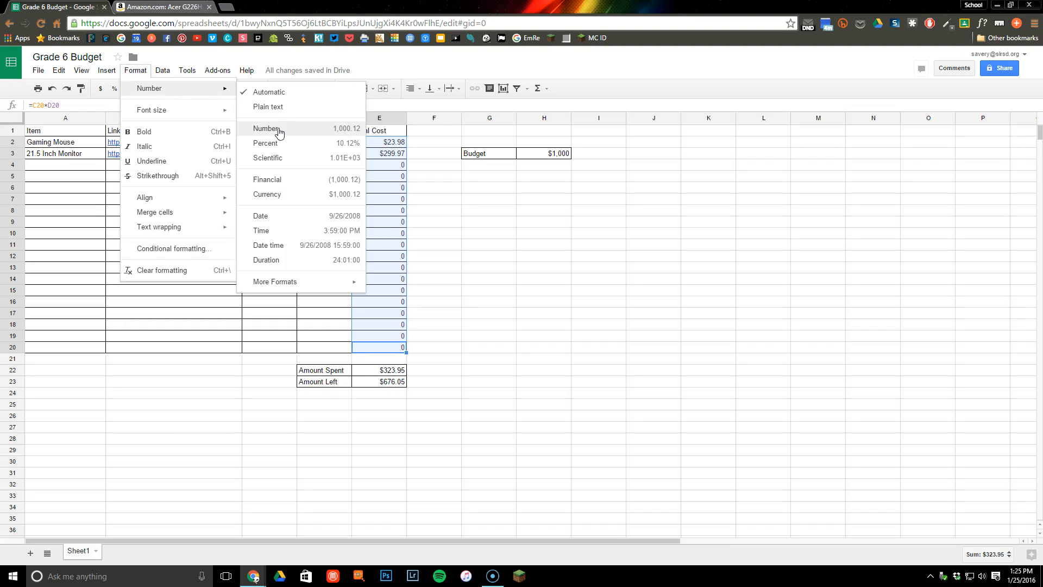
pyautogui.click(283, 195)
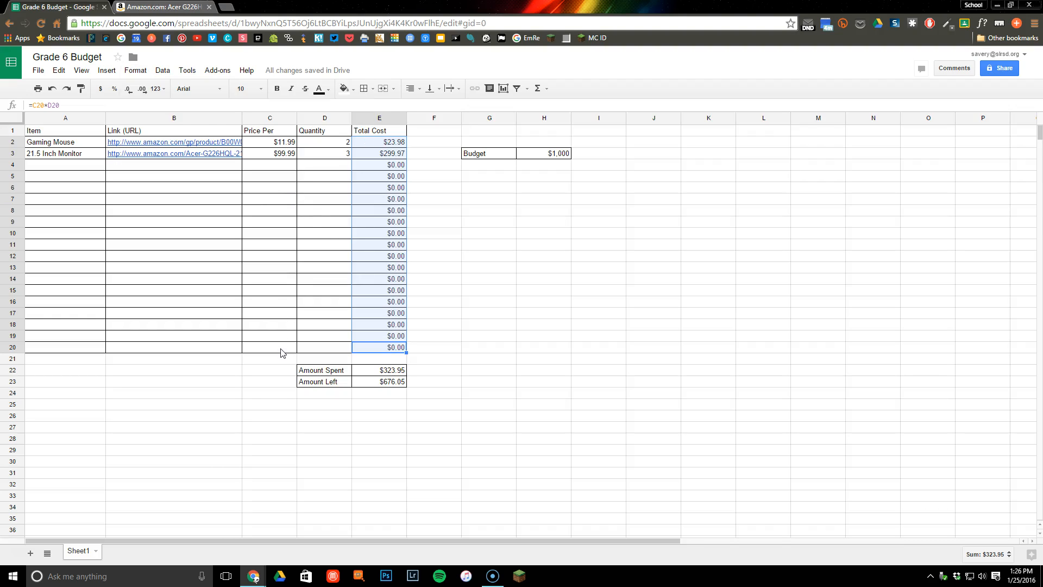
pyautogui.click(369, 337)
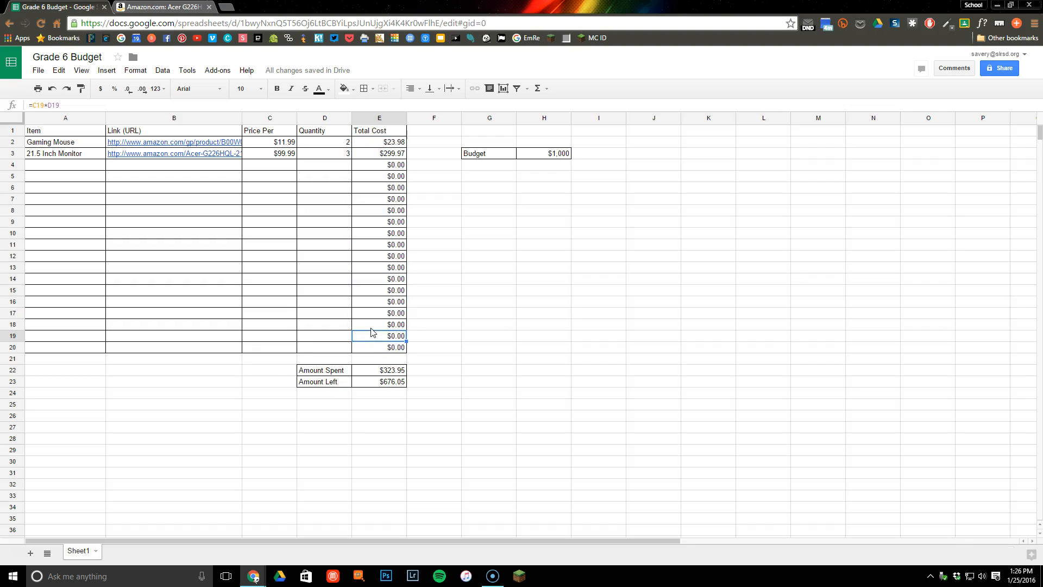
# Give the Amount Spent and Amount Left block D22:E23 a dark gray fill and white text
pyautogui.moveTo(326, 372); pyautogui.dragTo(371, 382)
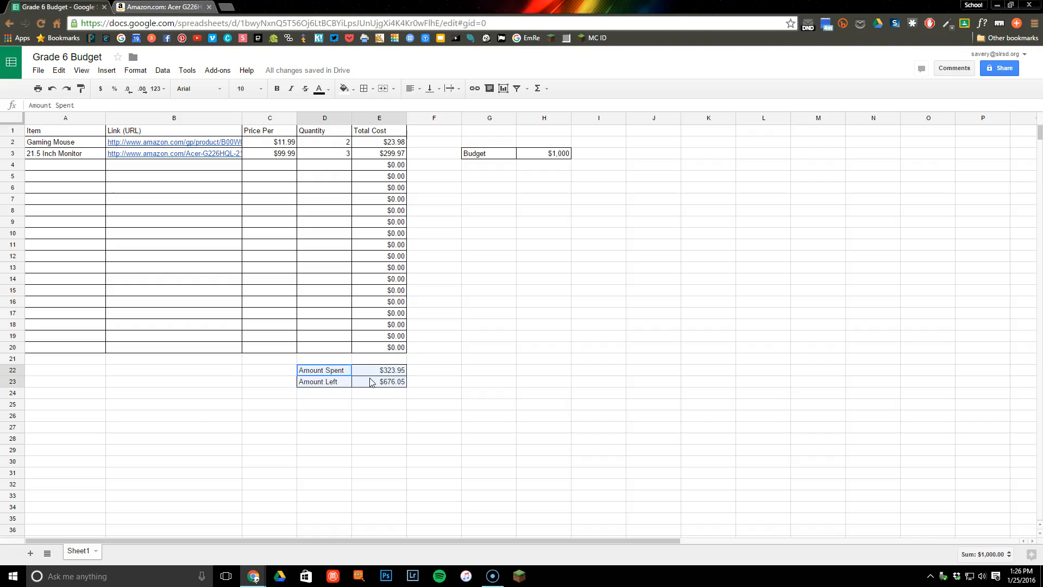
pyautogui.click(344, 89)
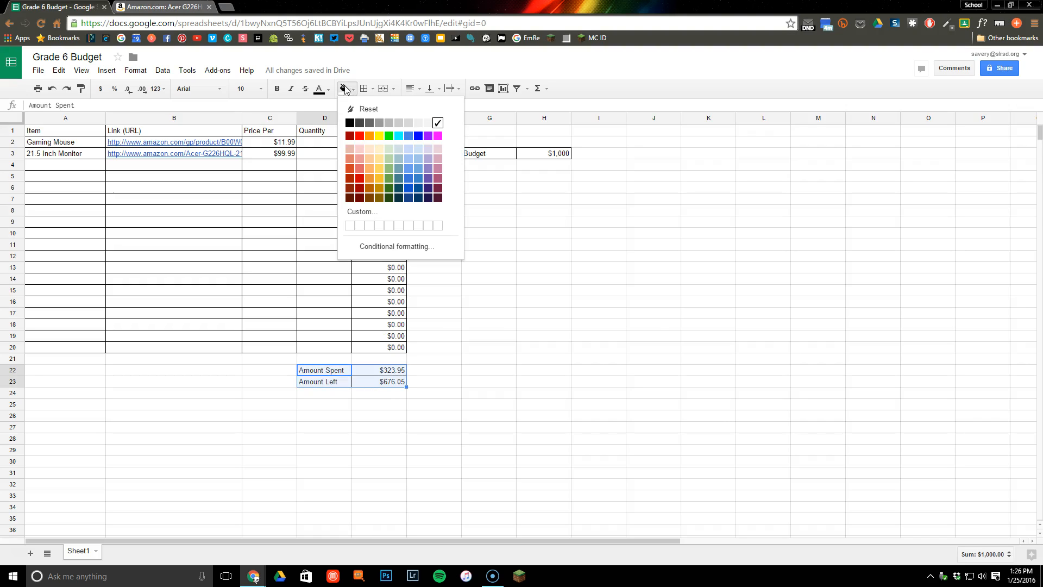
pyautogui.click(360, 123)
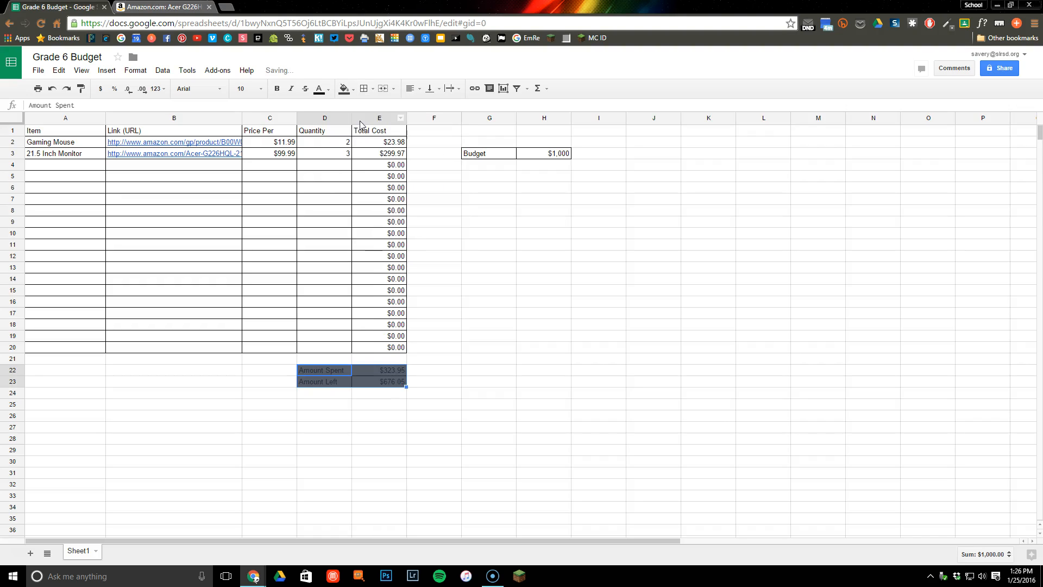
pyautogui.click(320, 89)
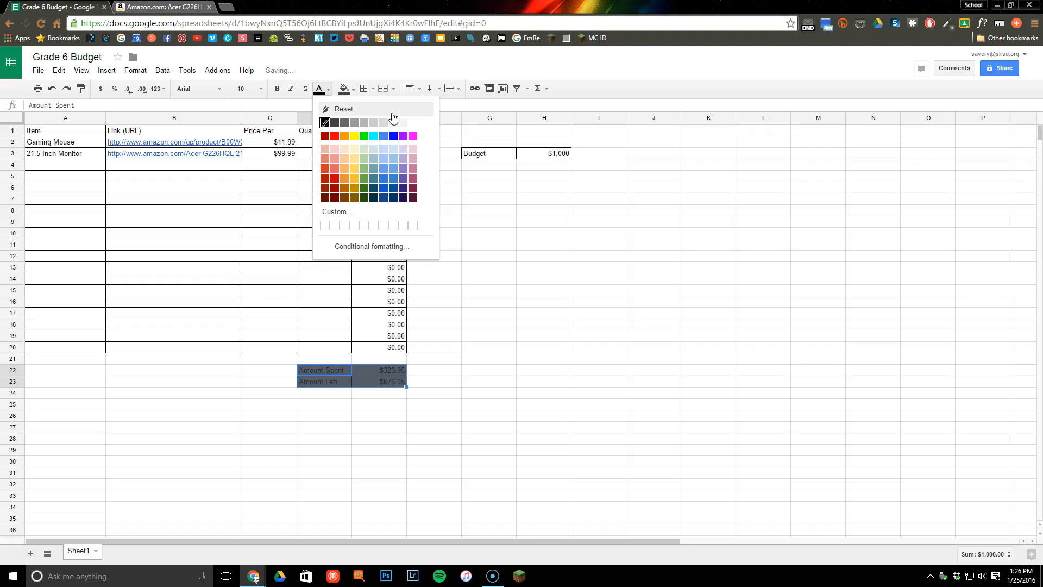
pyautogui.click(413, 125)
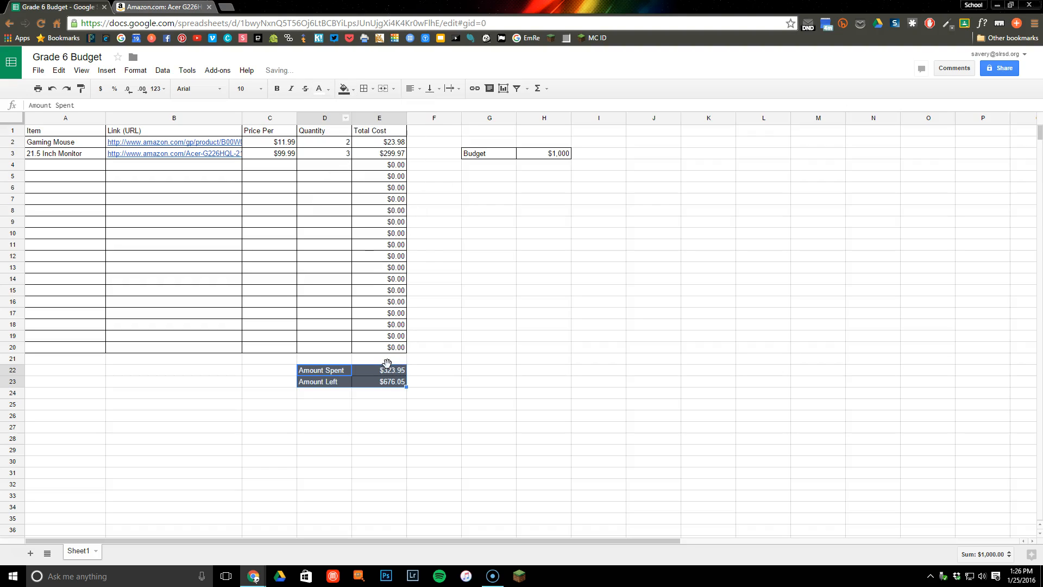
pyautogui.click(447, 380)
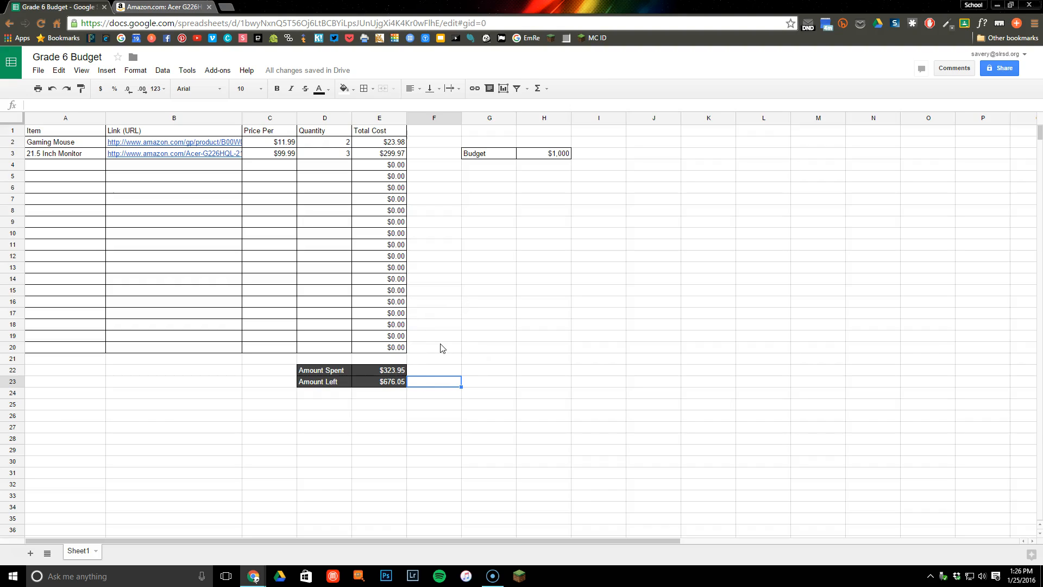
# Fill the header row A1:E1 of the item table with gray
pyautogui.moveTo(77, 130); pyautogui.dragTo(366, 132)
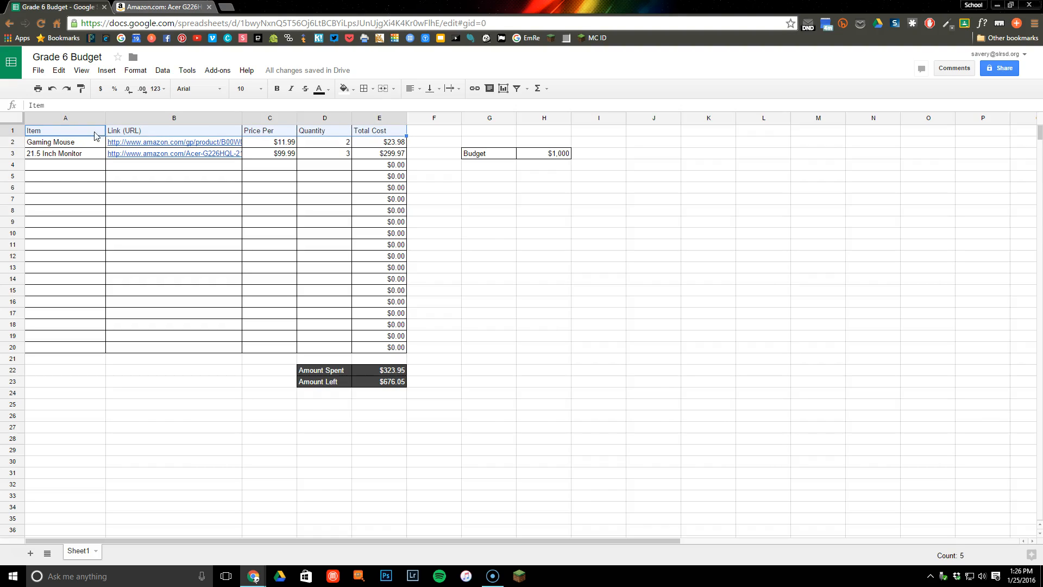
pyautogui.click(344, 88)
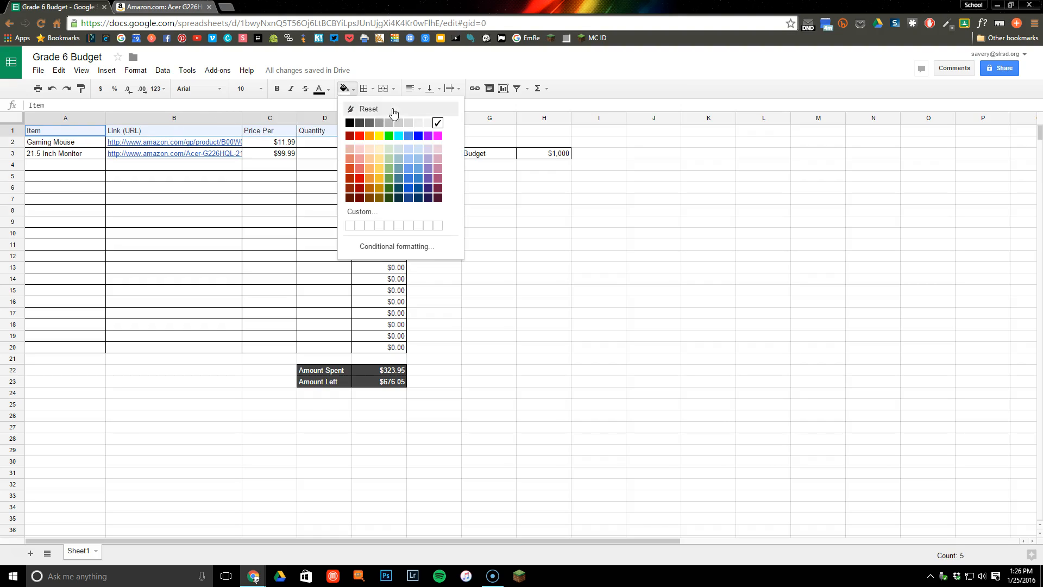
pyautogui.click(398, 123)
pyautogui.click(449, 223)
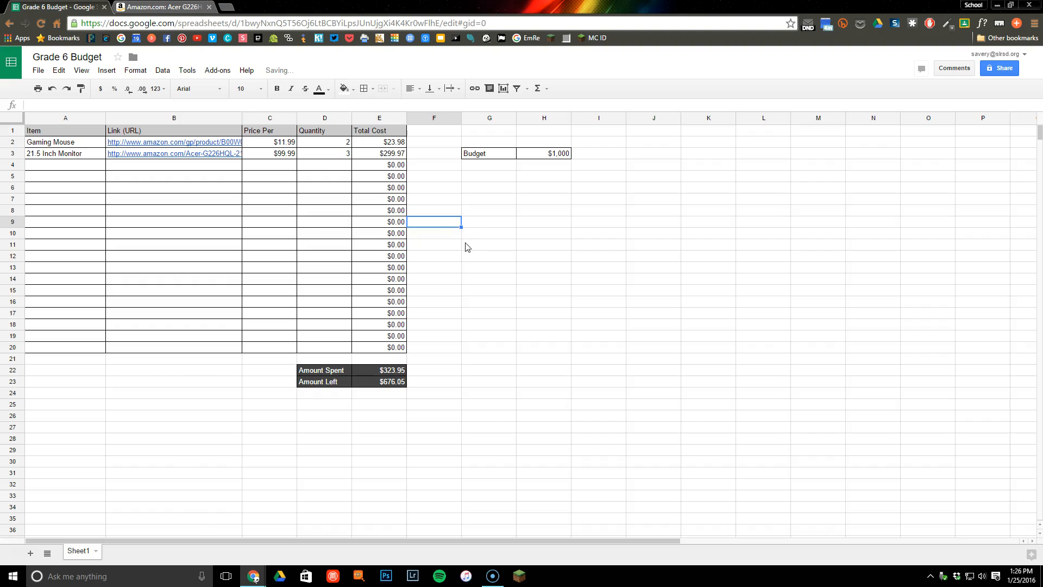